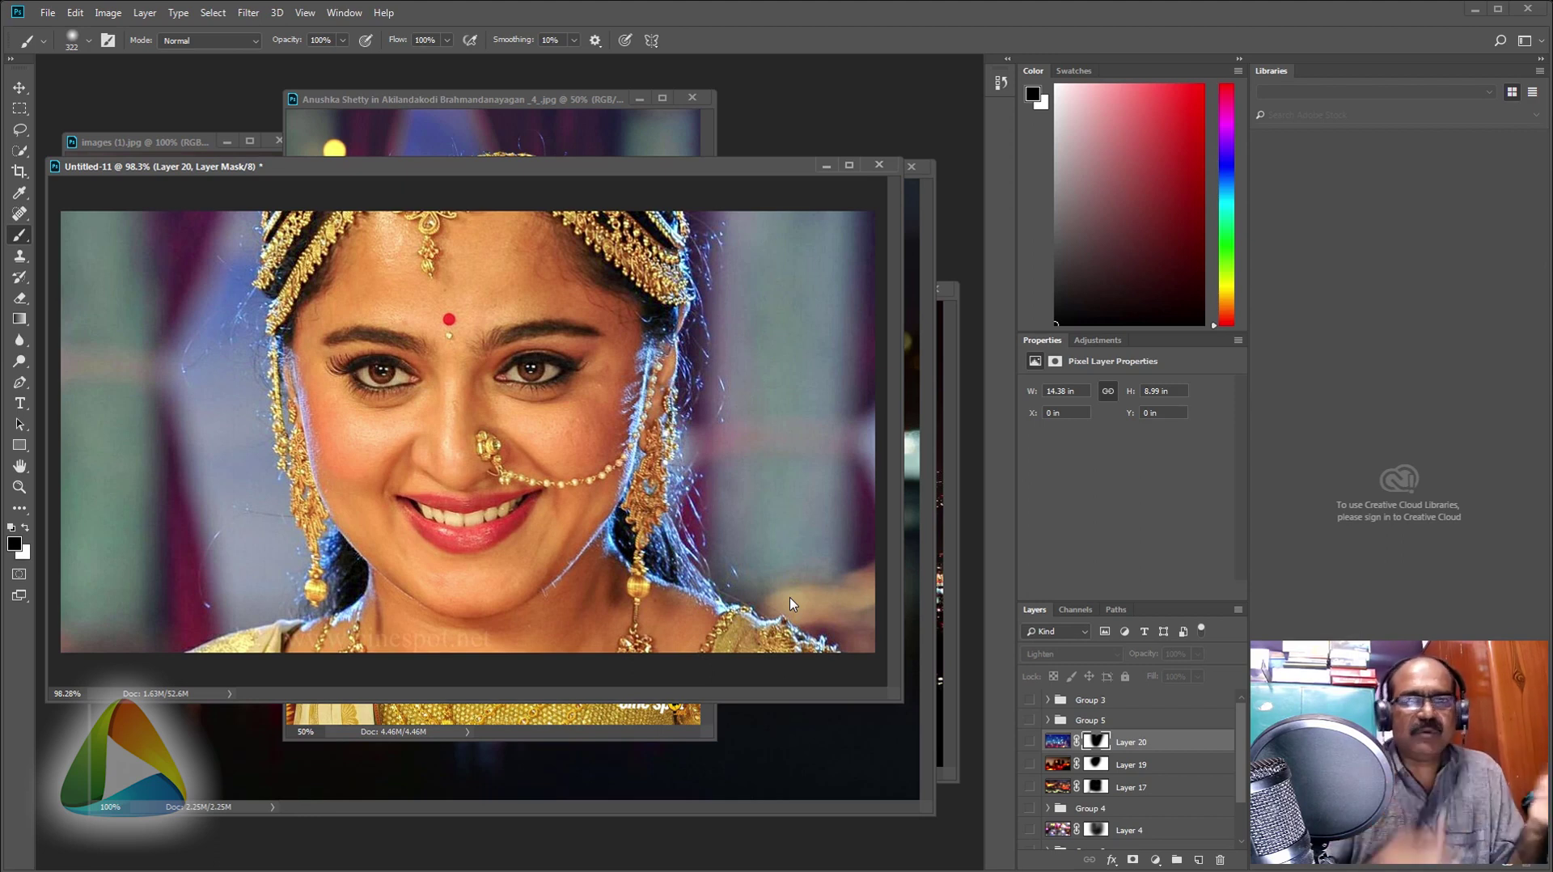
Rearrange the document windows so the Untitled-11 composite sits in front of the original portrait photo
mouse_move(491, 168)
left_mouse_down()
mouse_move(519, 190)
mouse_move(519, 267)
left_mouse_up()
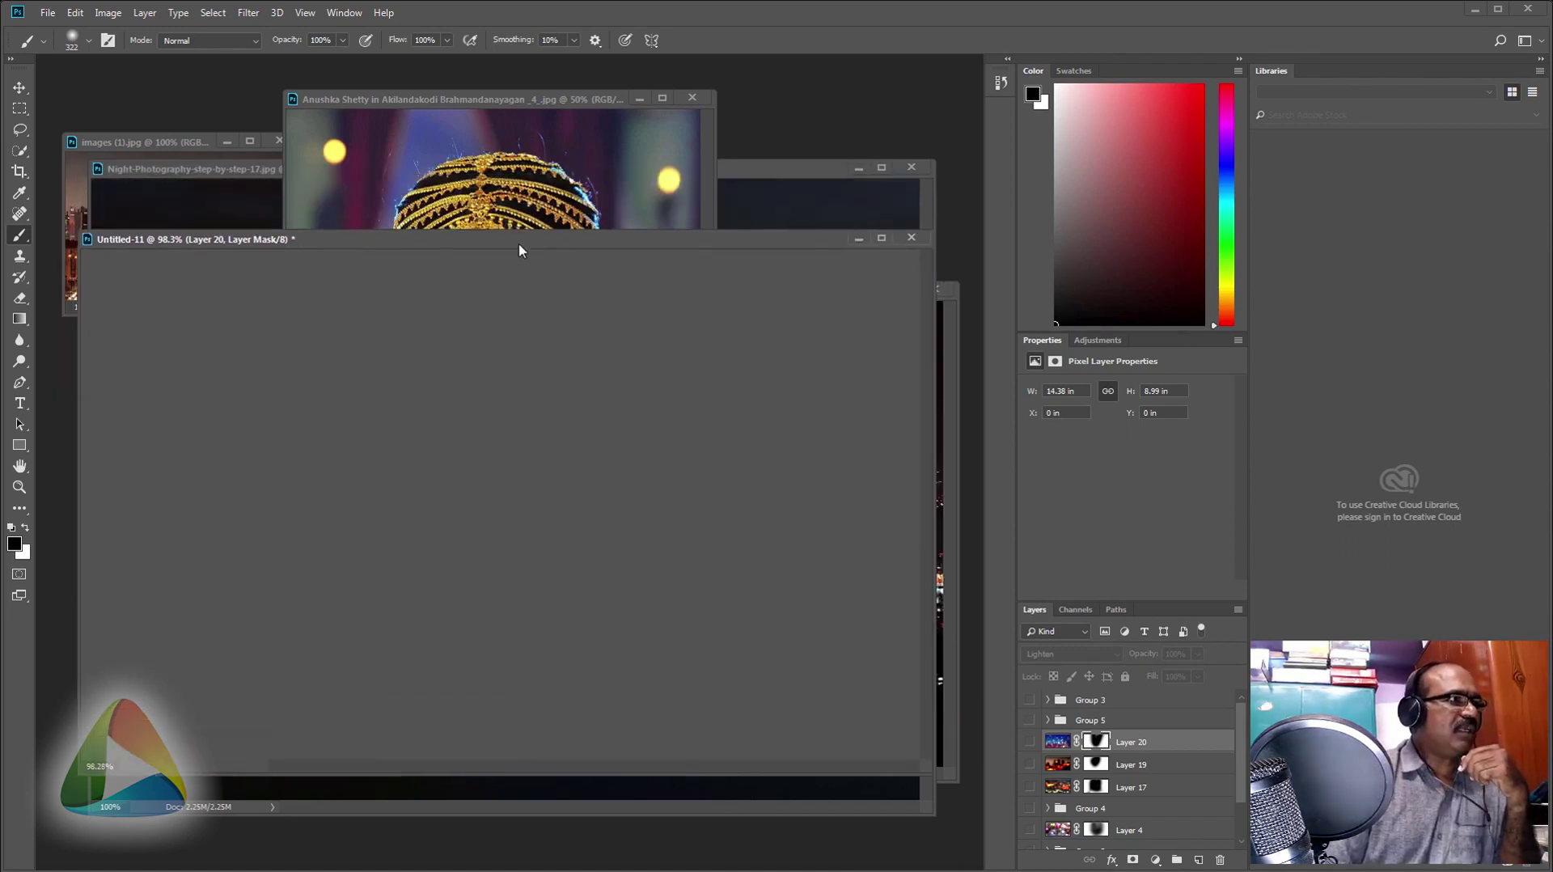
left_click(635, 247)
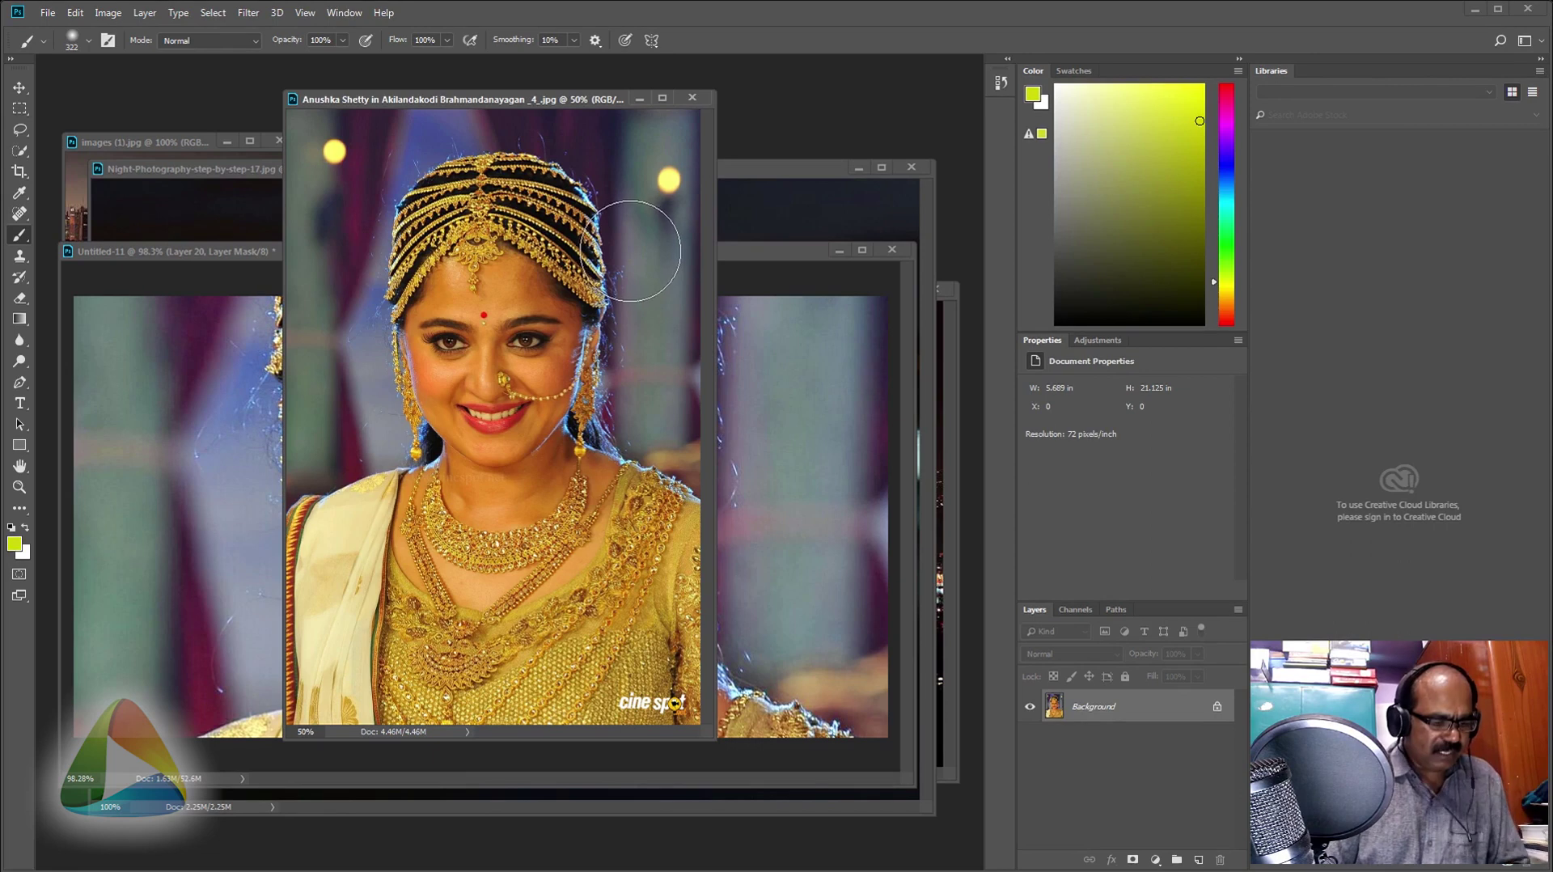
key("m")
left_click_drag(516, 101, 571, 89)
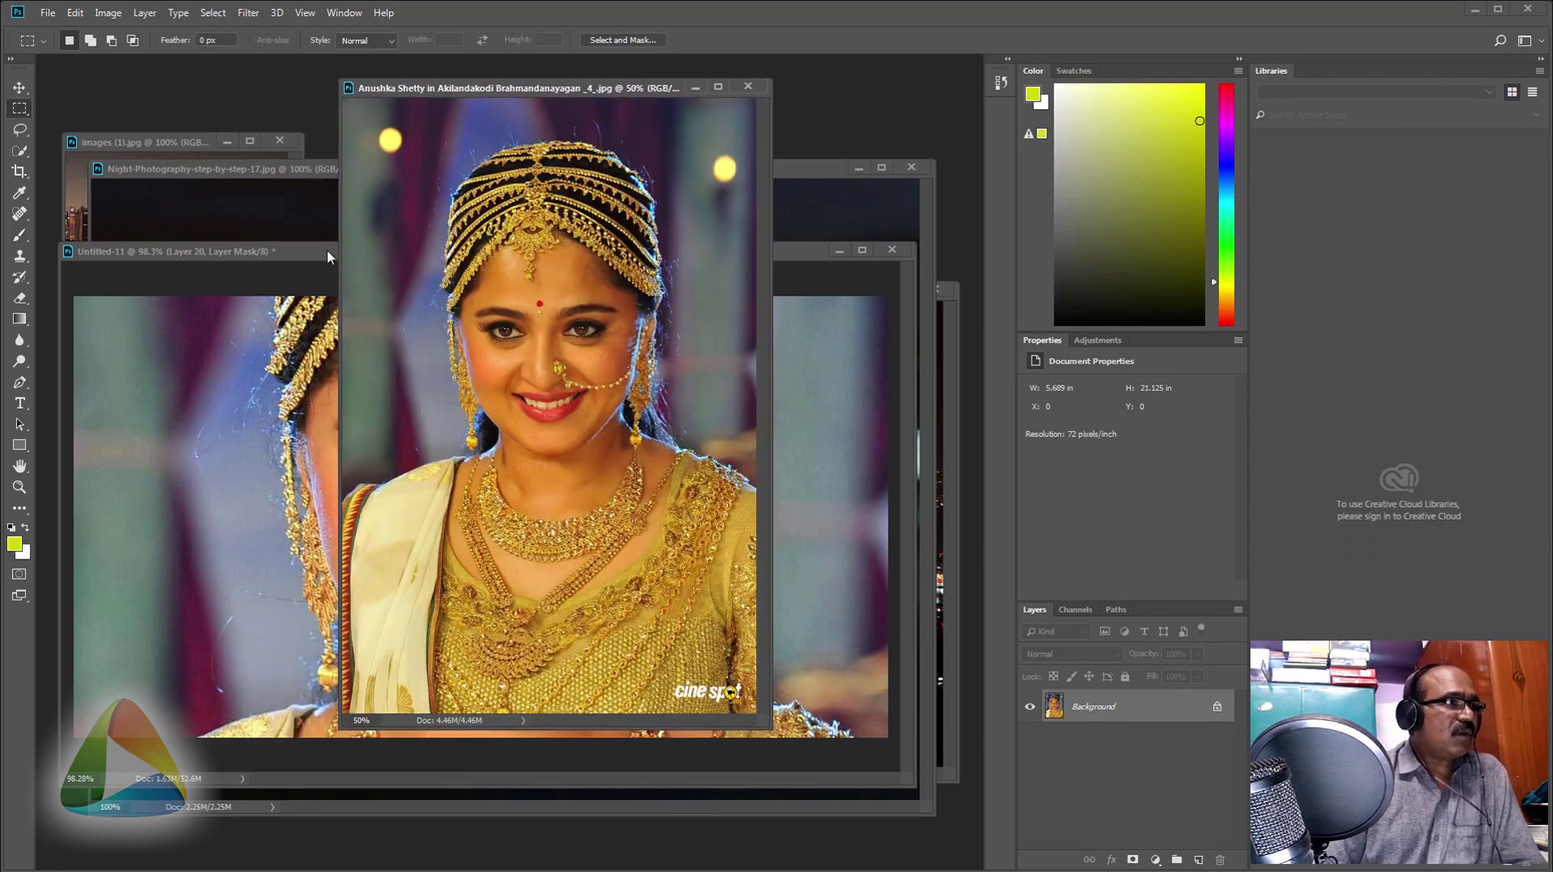
left_click_drag(328, 251, 309, 102)
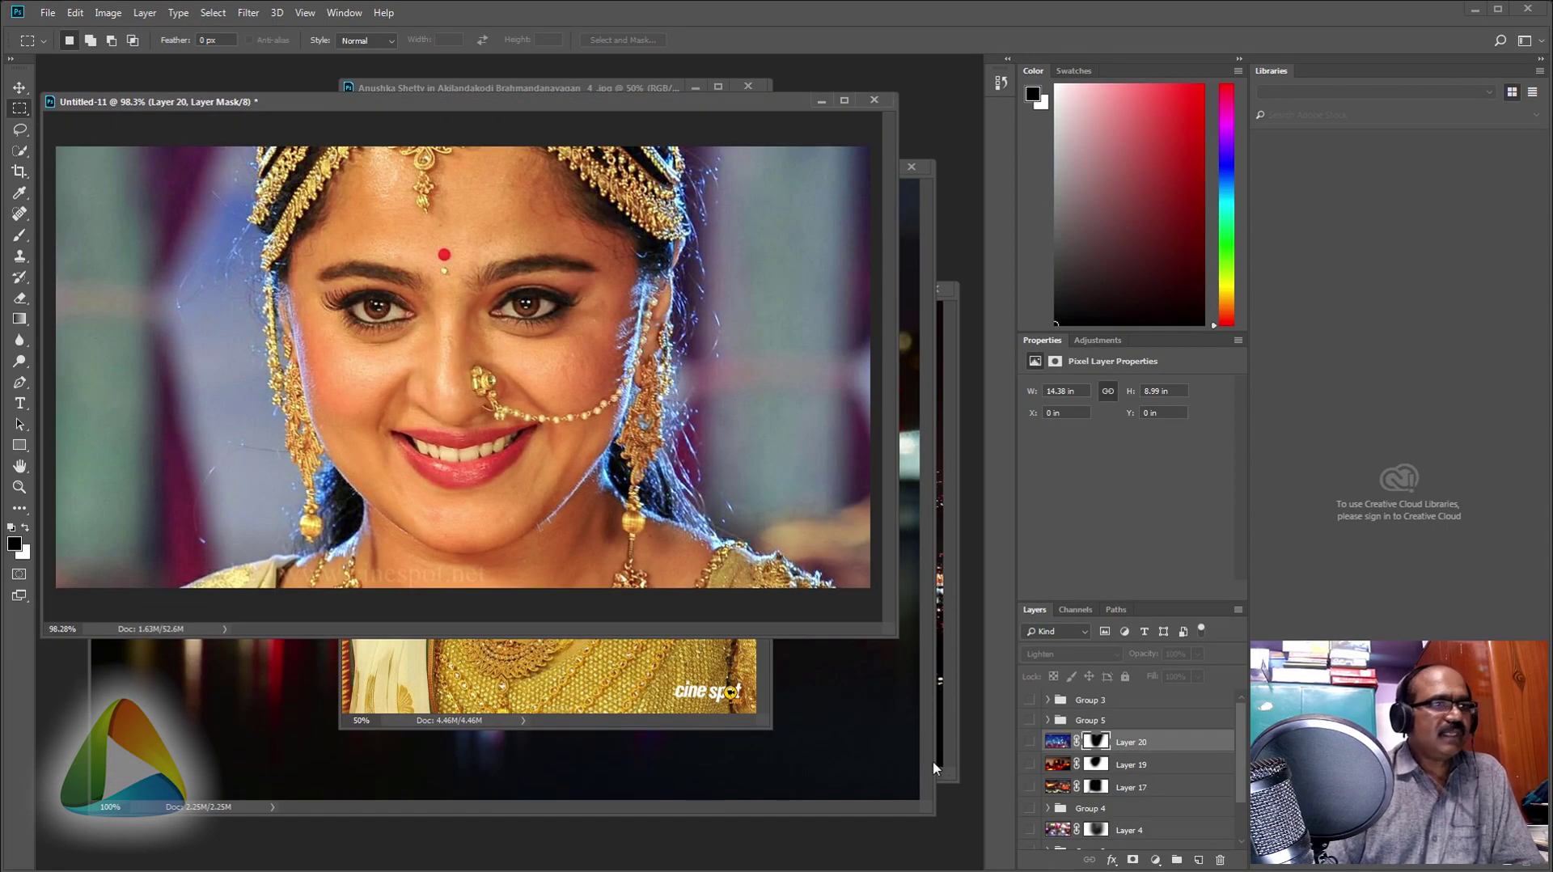
Toggle visibility of Group 3, Group 5 and Layers 20, 19 and 17 to compare their bokeh
left_click(1030, 701)
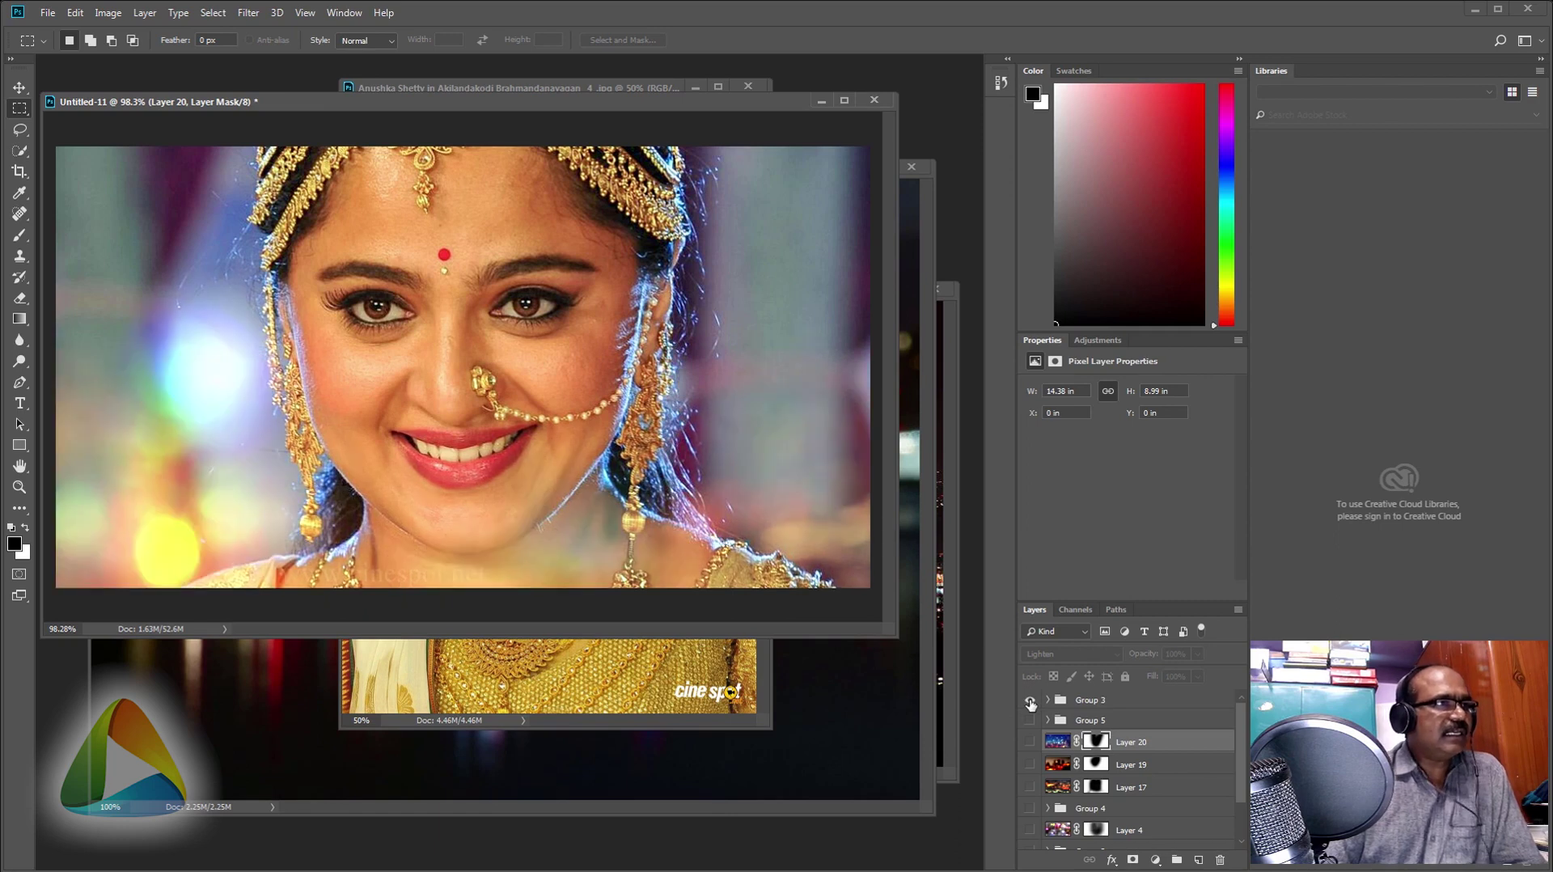
left_click(1030, 720)
left_click(1106, 720)
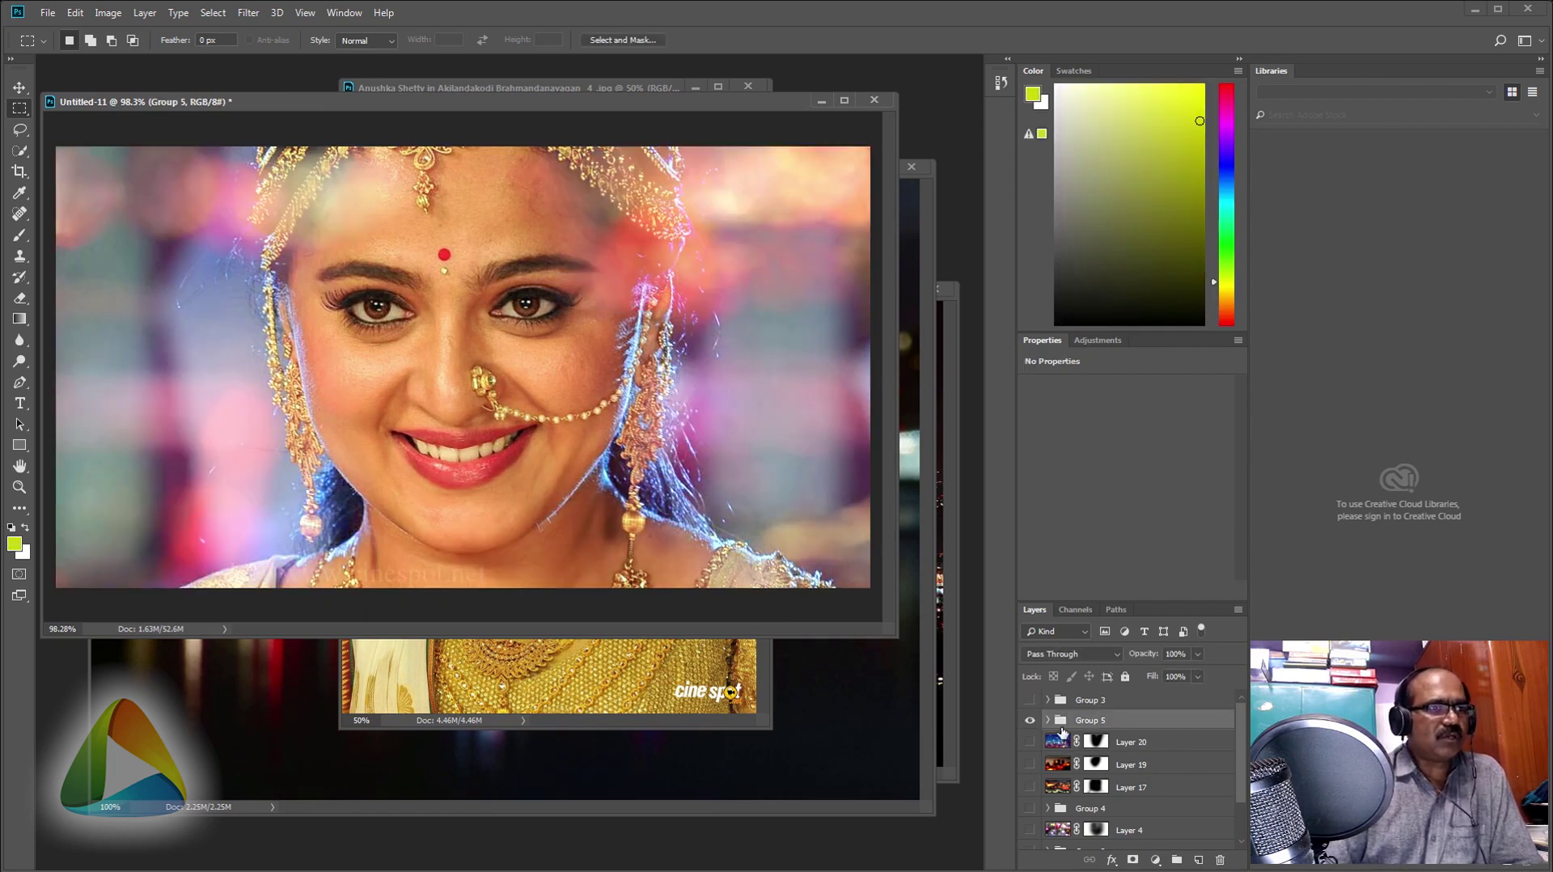
left_click(1029, 720)
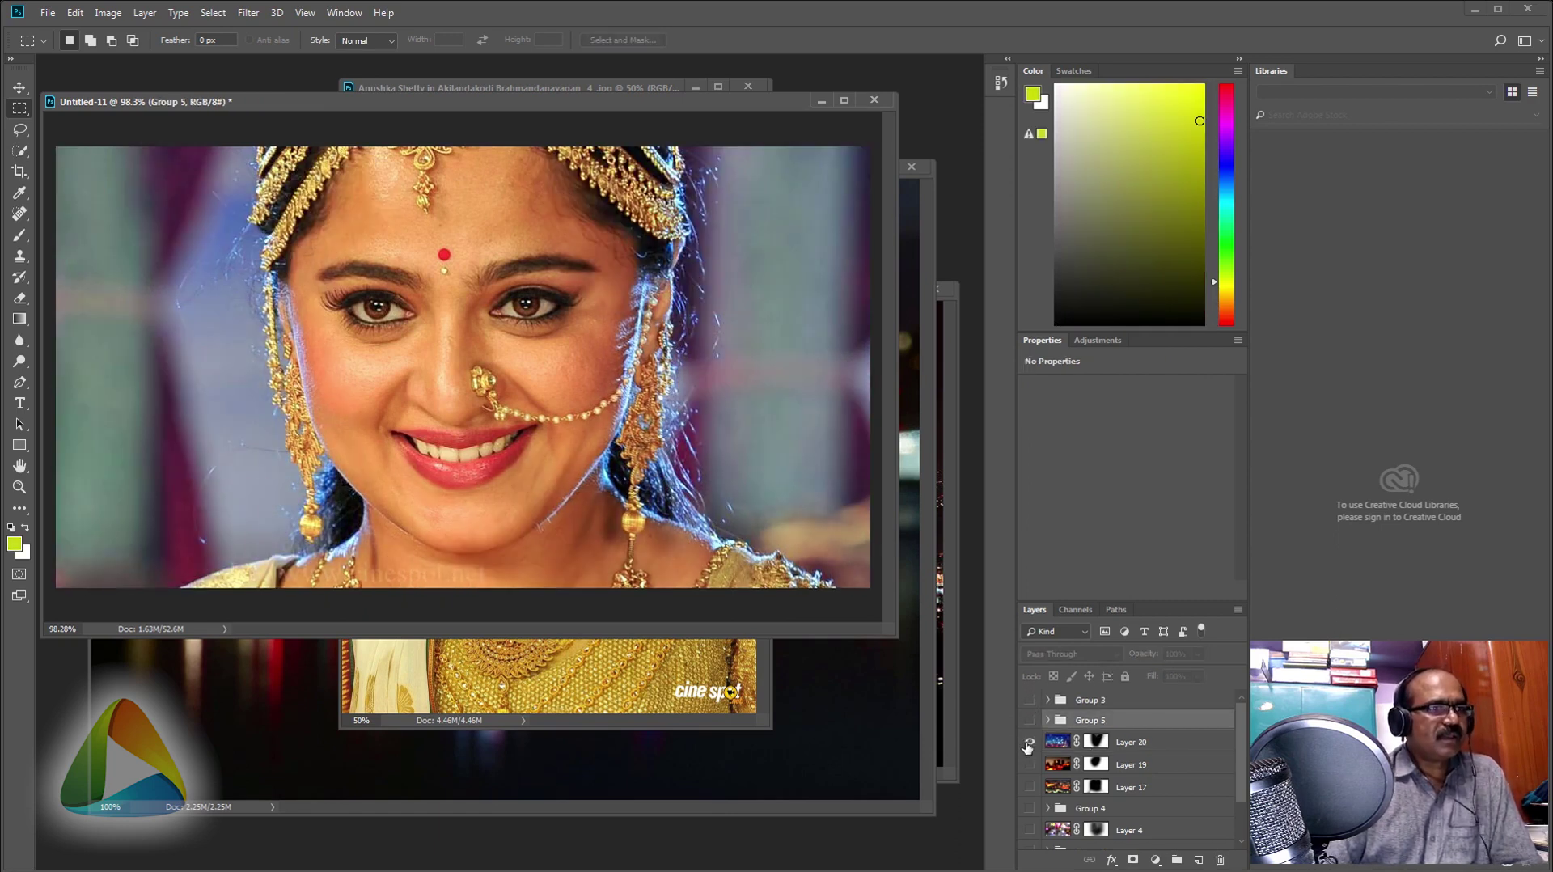
left_click(1029, 741)
left_click(1030, 742)
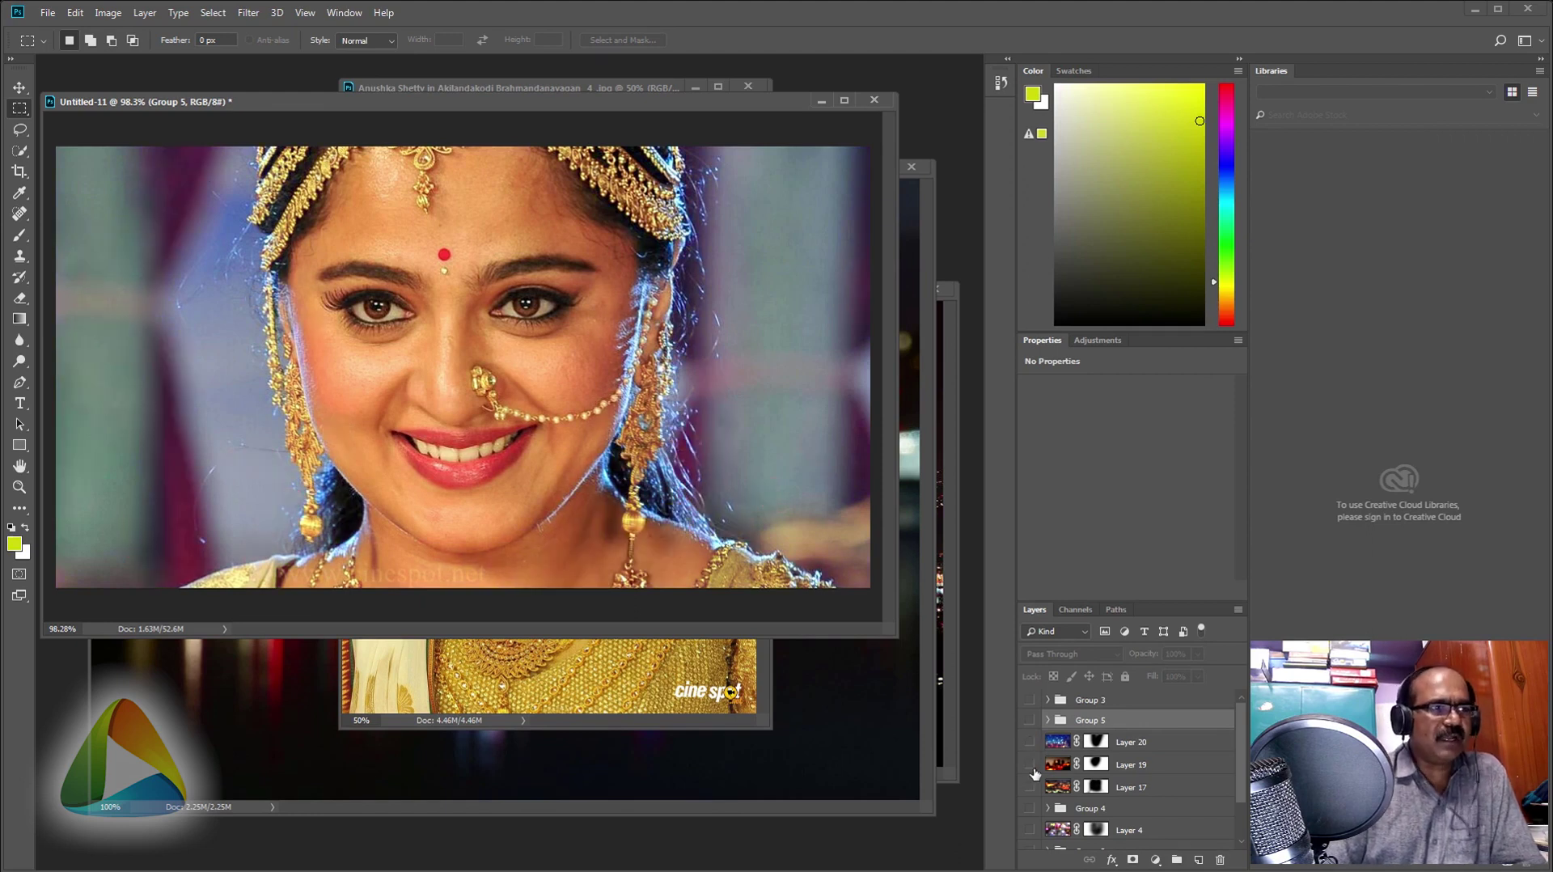
left_click(1030, 764)
left_click(1030, 764)
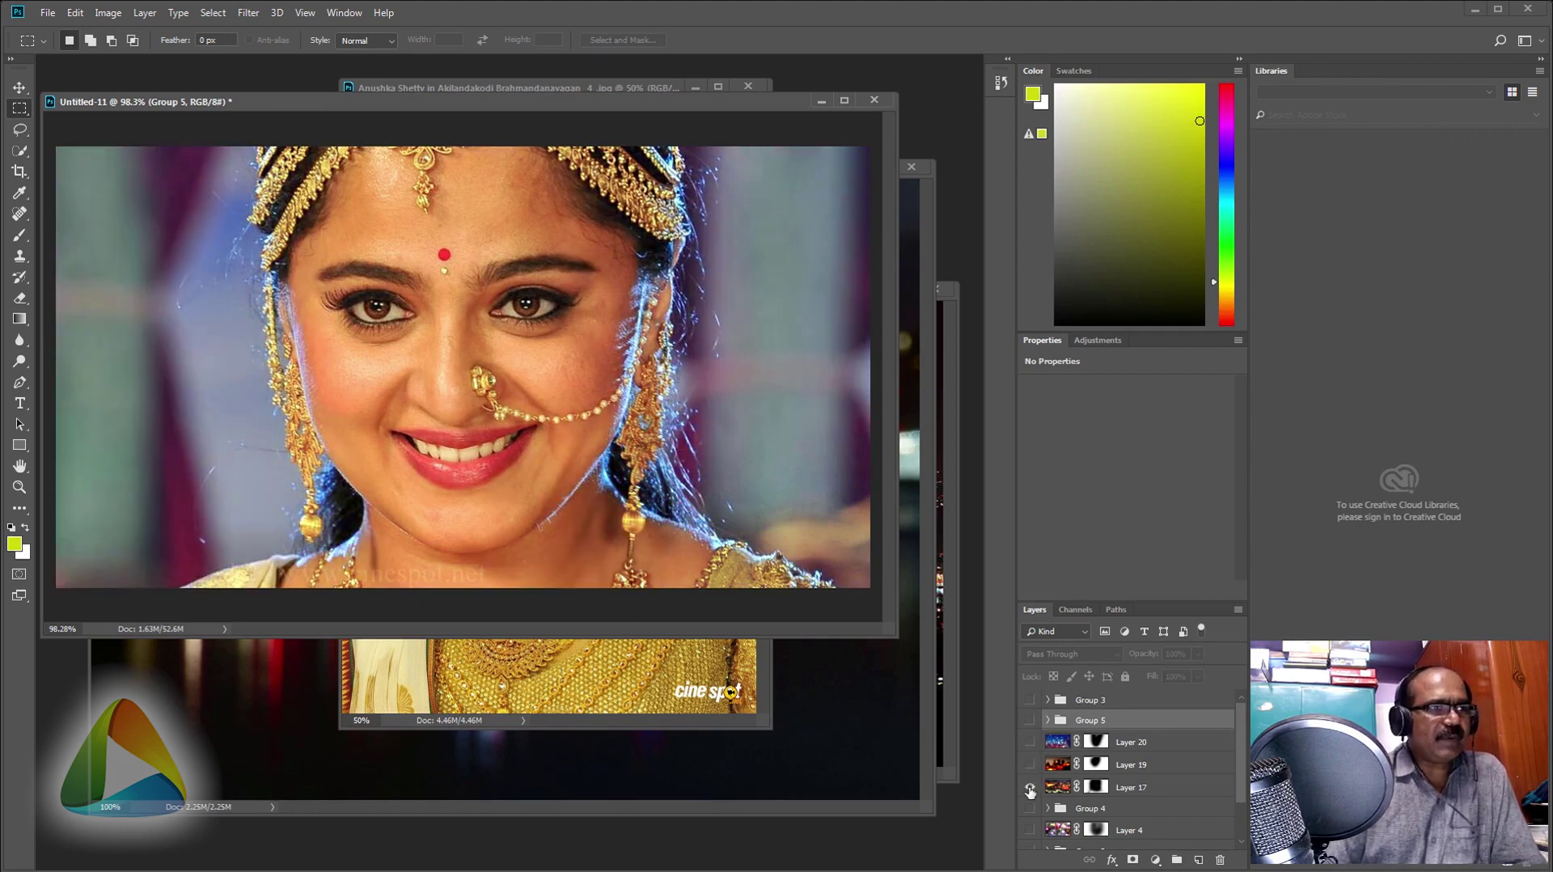
left_click(1157, 785)
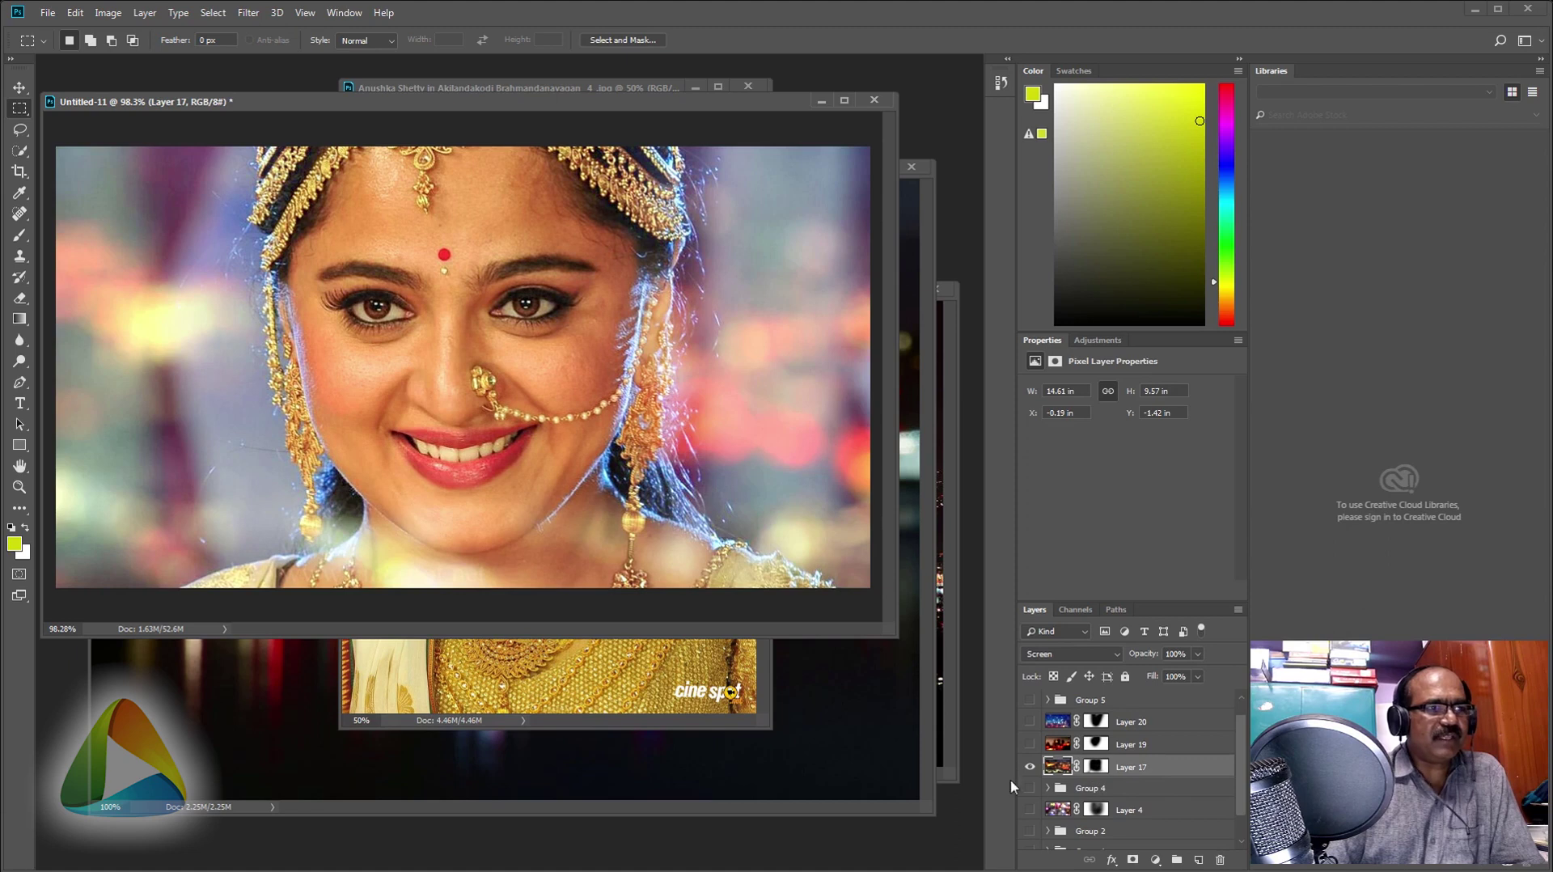
left_click(1029, 768)
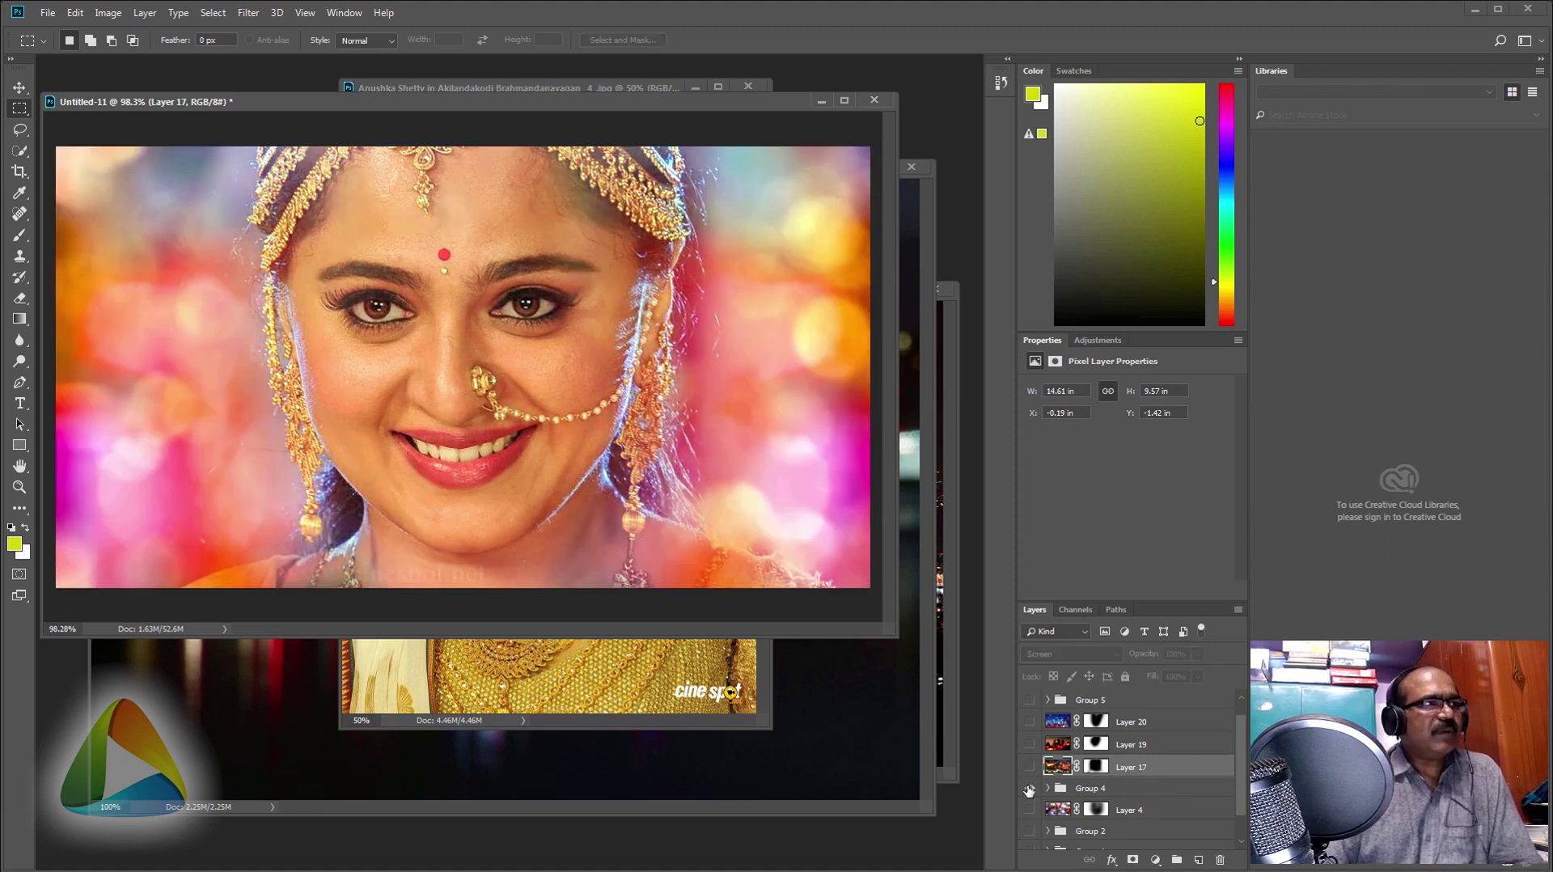
Preview the bokeh of Layer 4, Group 1 and Group 2 in turn, then hide them
scroll(1029, 790, "down", 1)
left_click(1030, 753)
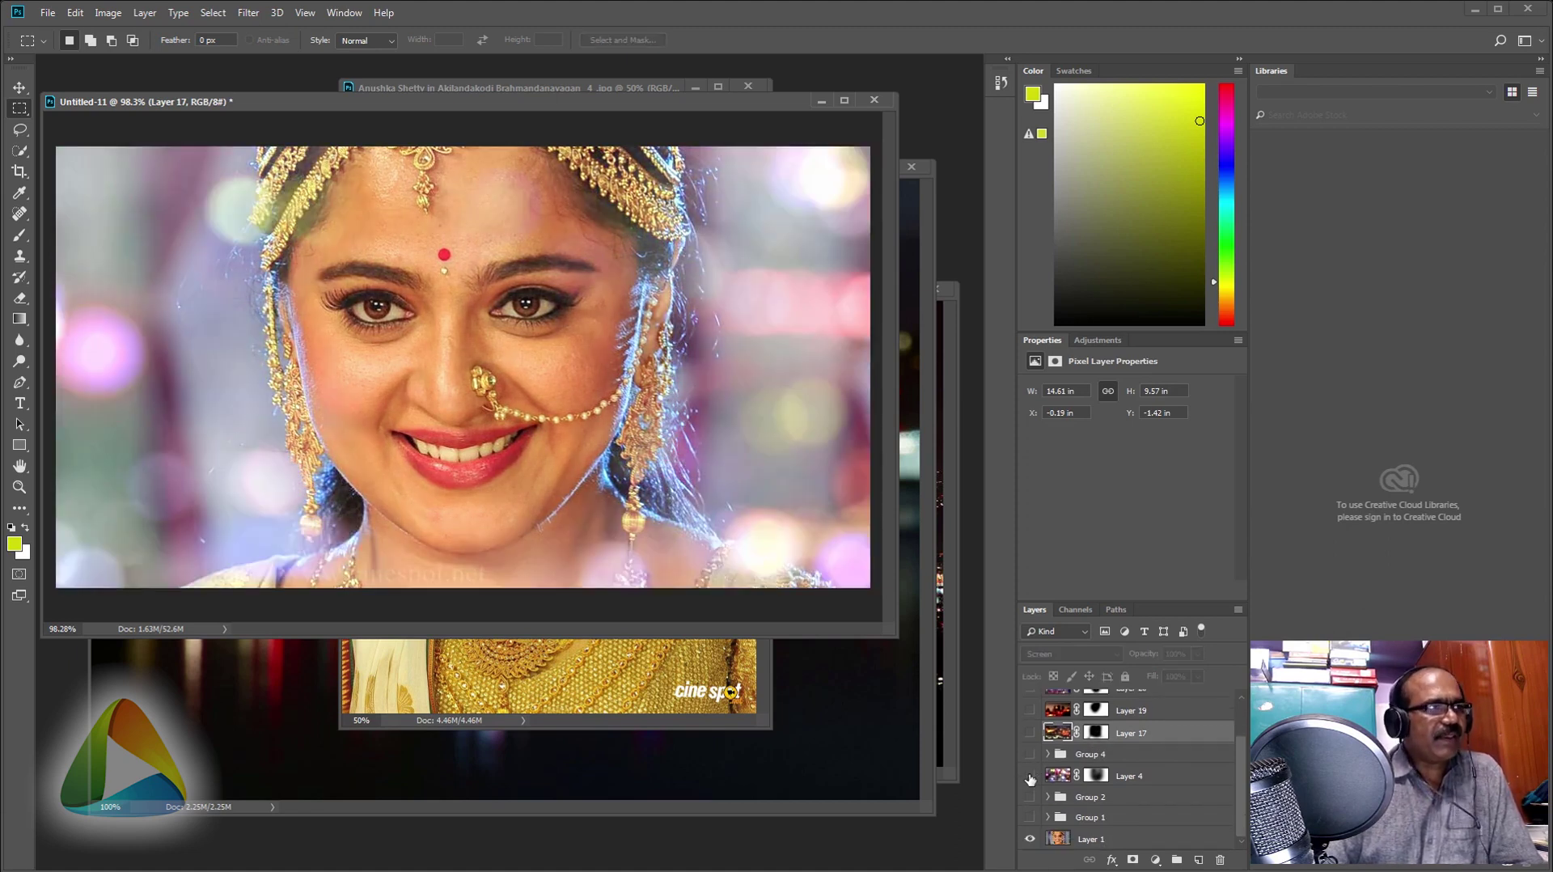
left_click(1030, 776)
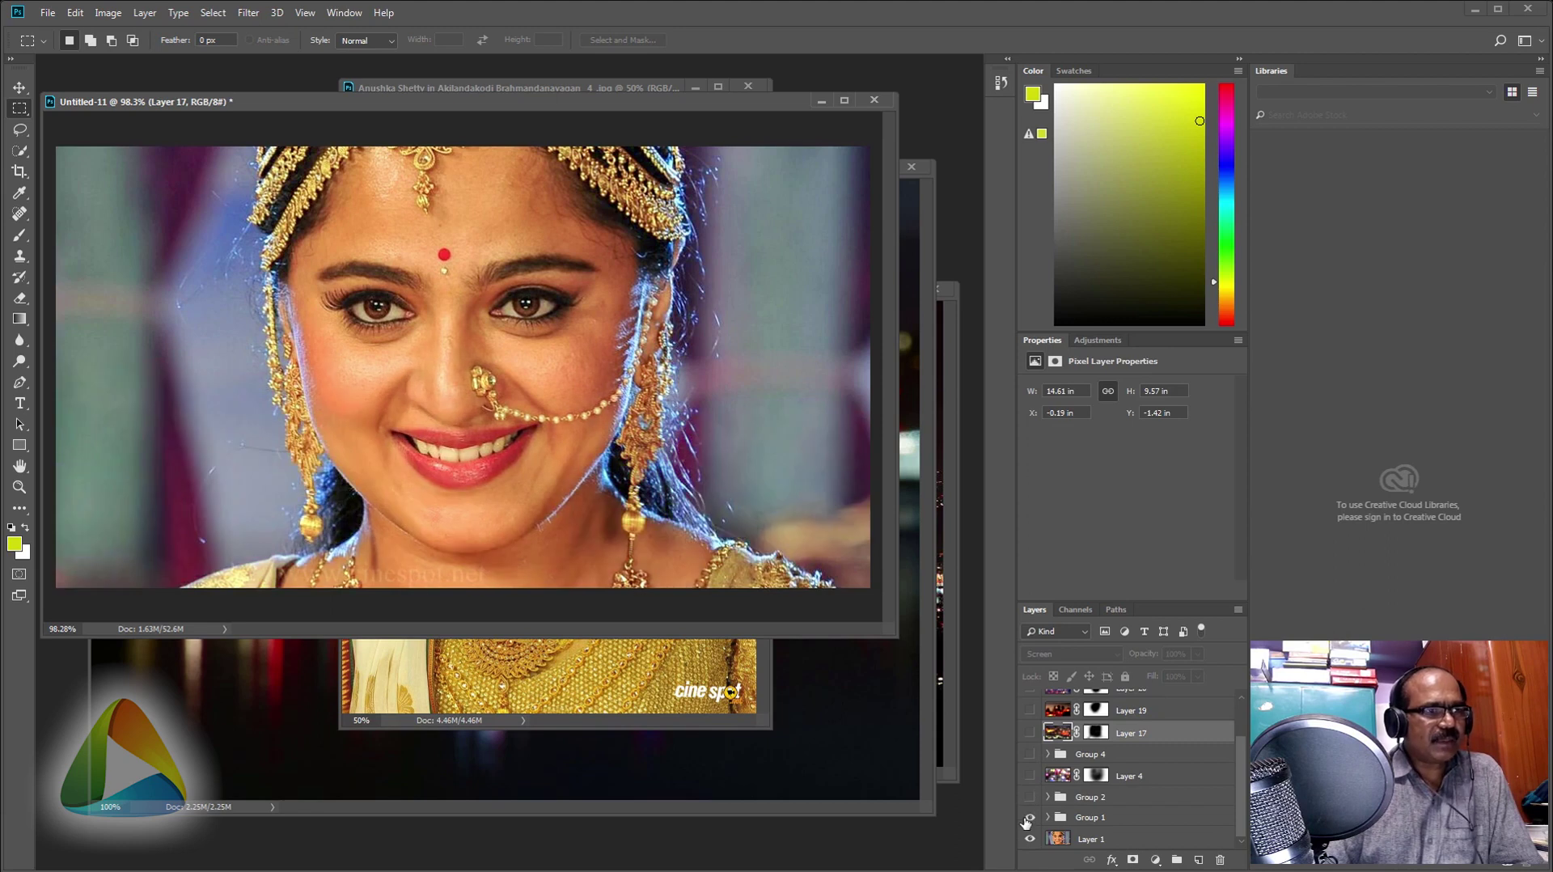
left_click(1029, 817)
left_click(1028, 817)
left_click(1029, 797)
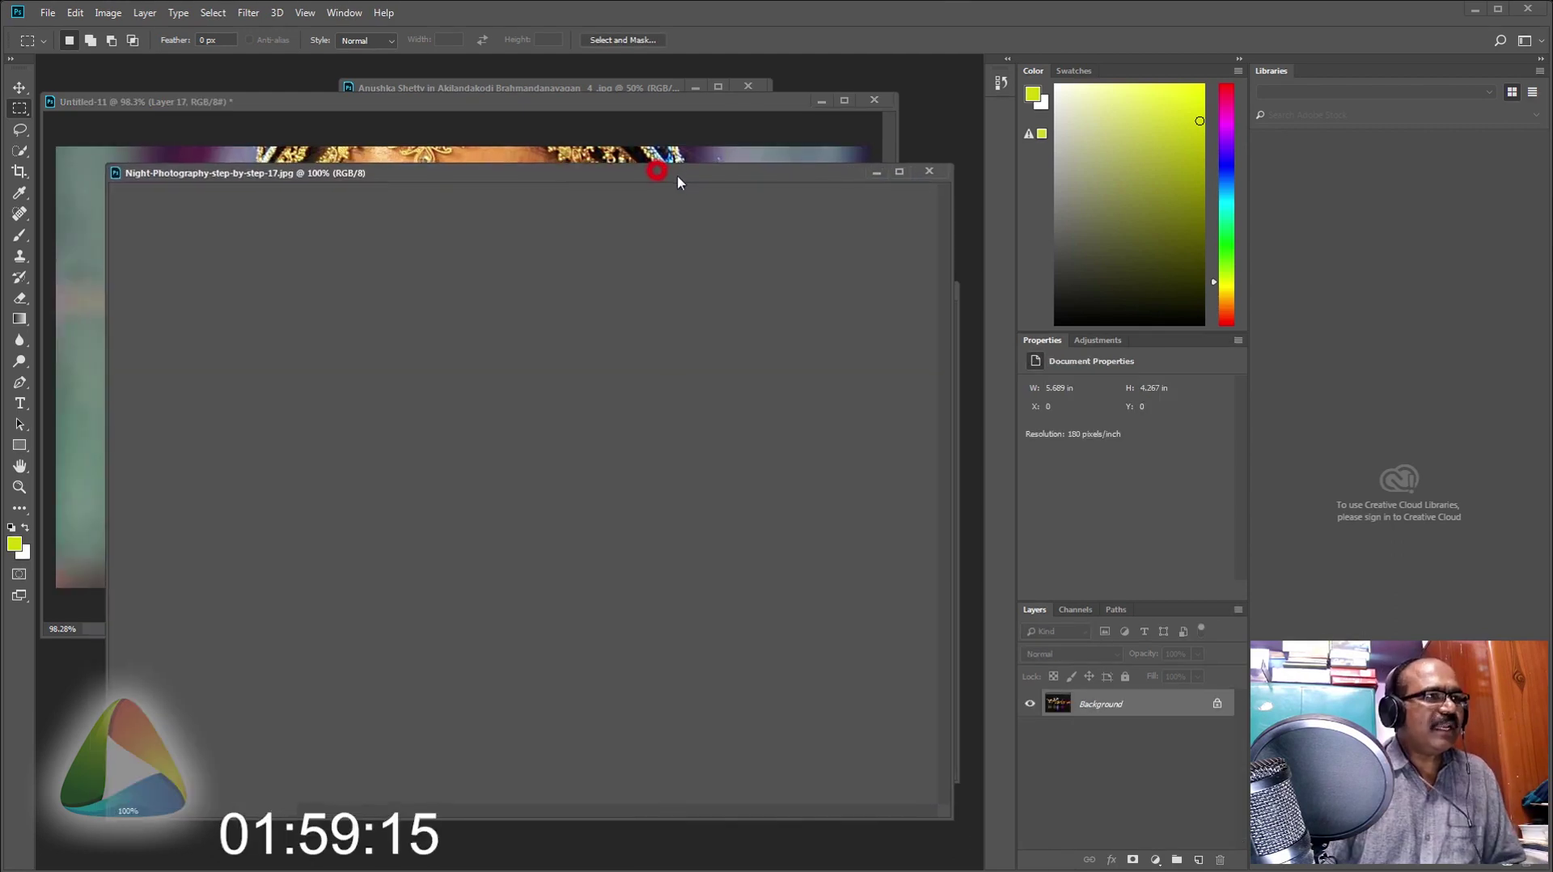
Arrange the portrait and night-city photo windows so the city photo is accessible beside Untitled-11
left_click_drag(677, 174, 686, 230)
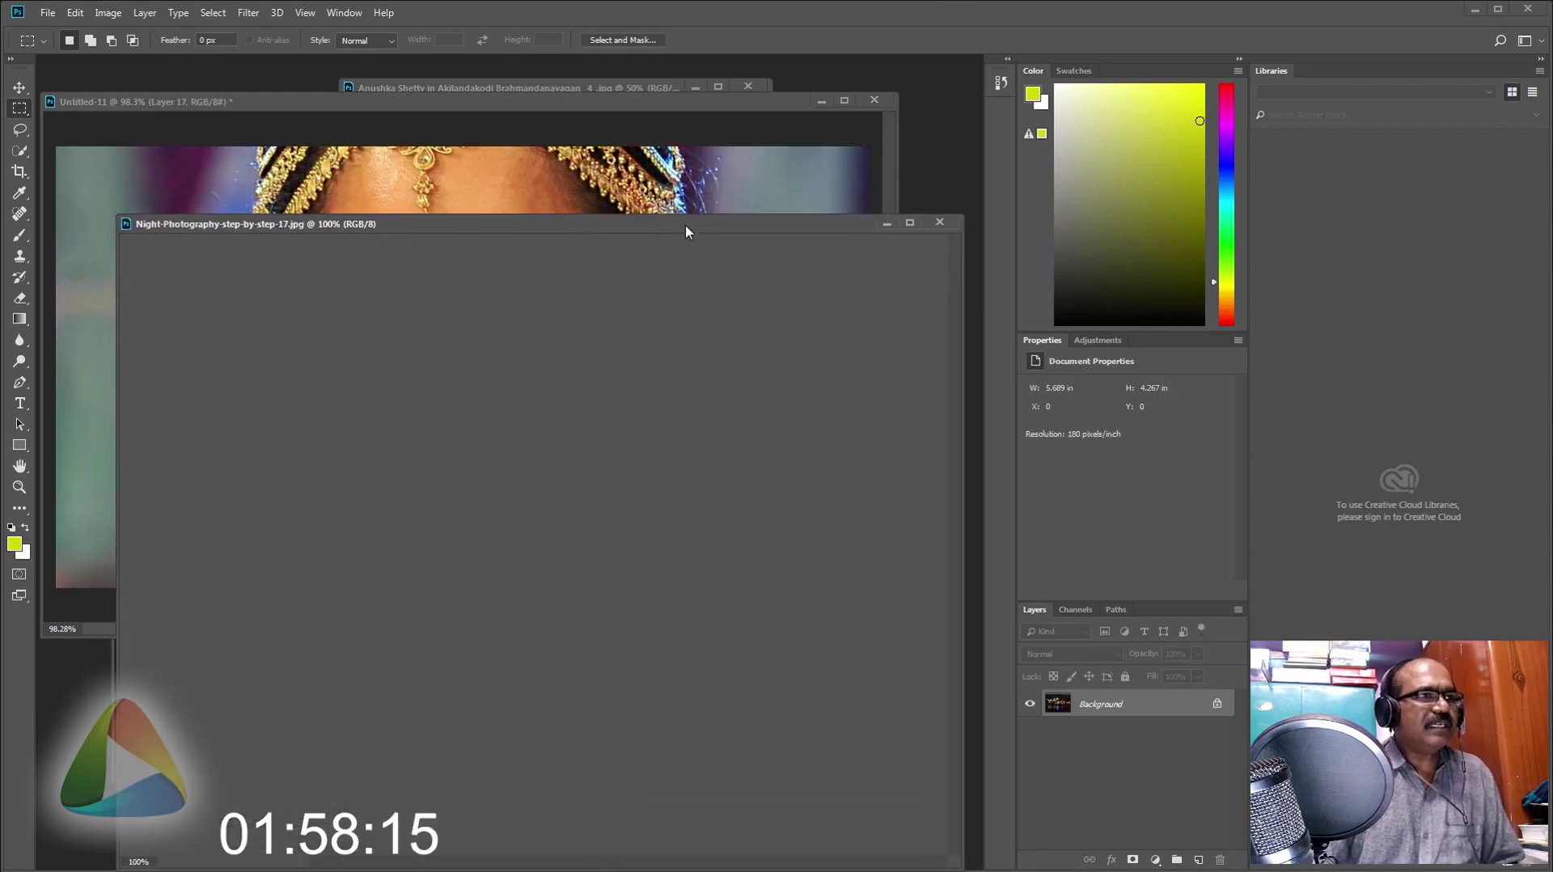
left_click(391, 84)
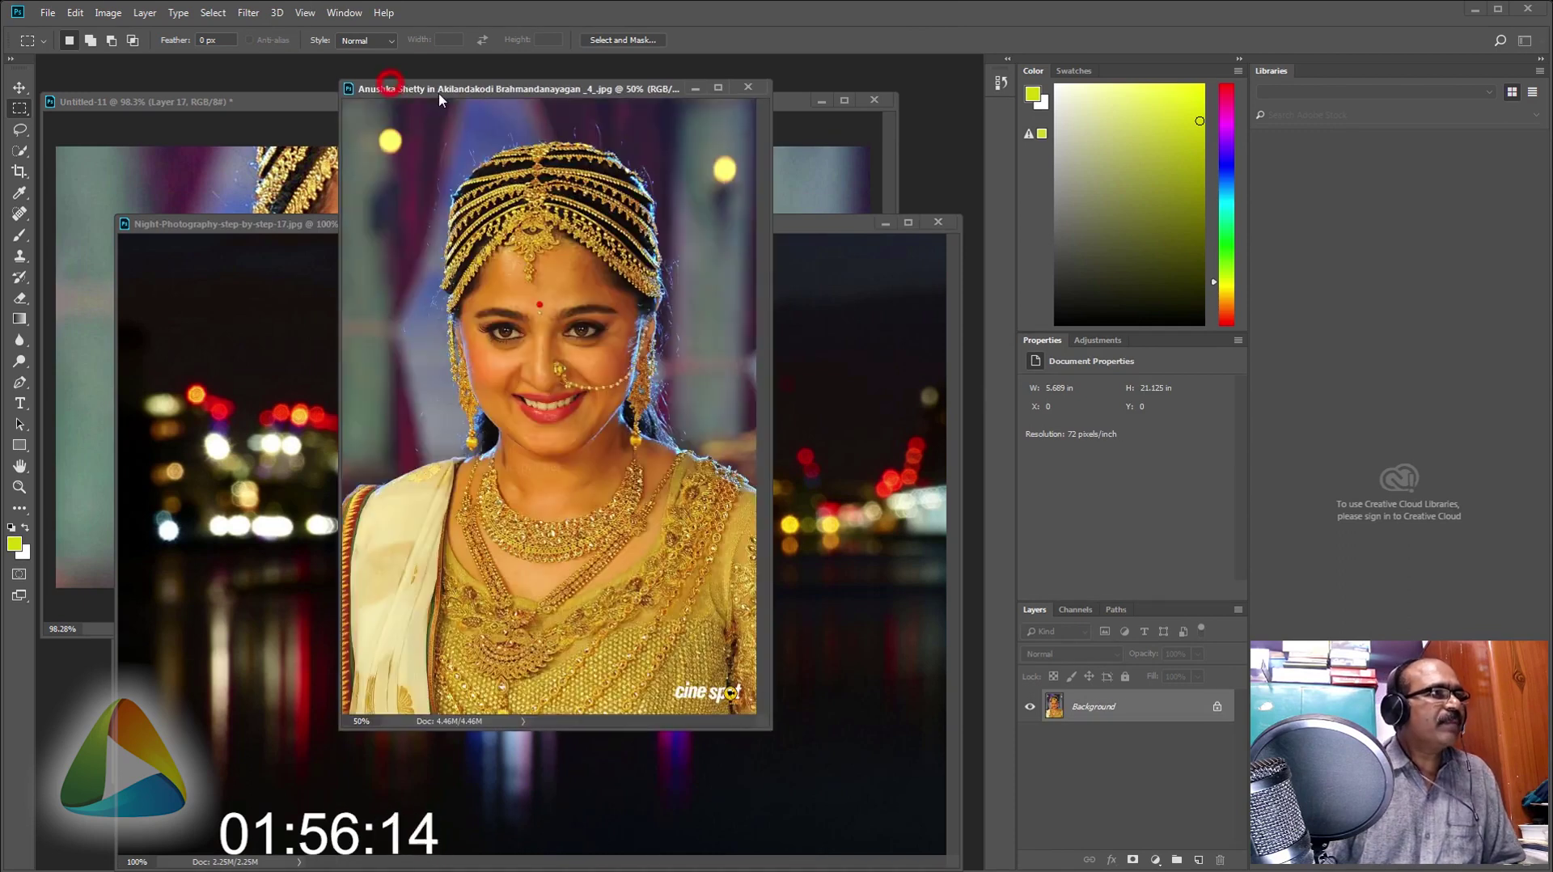
left_click_drag(441, 89, 587, 90)
left_click(841, 86)
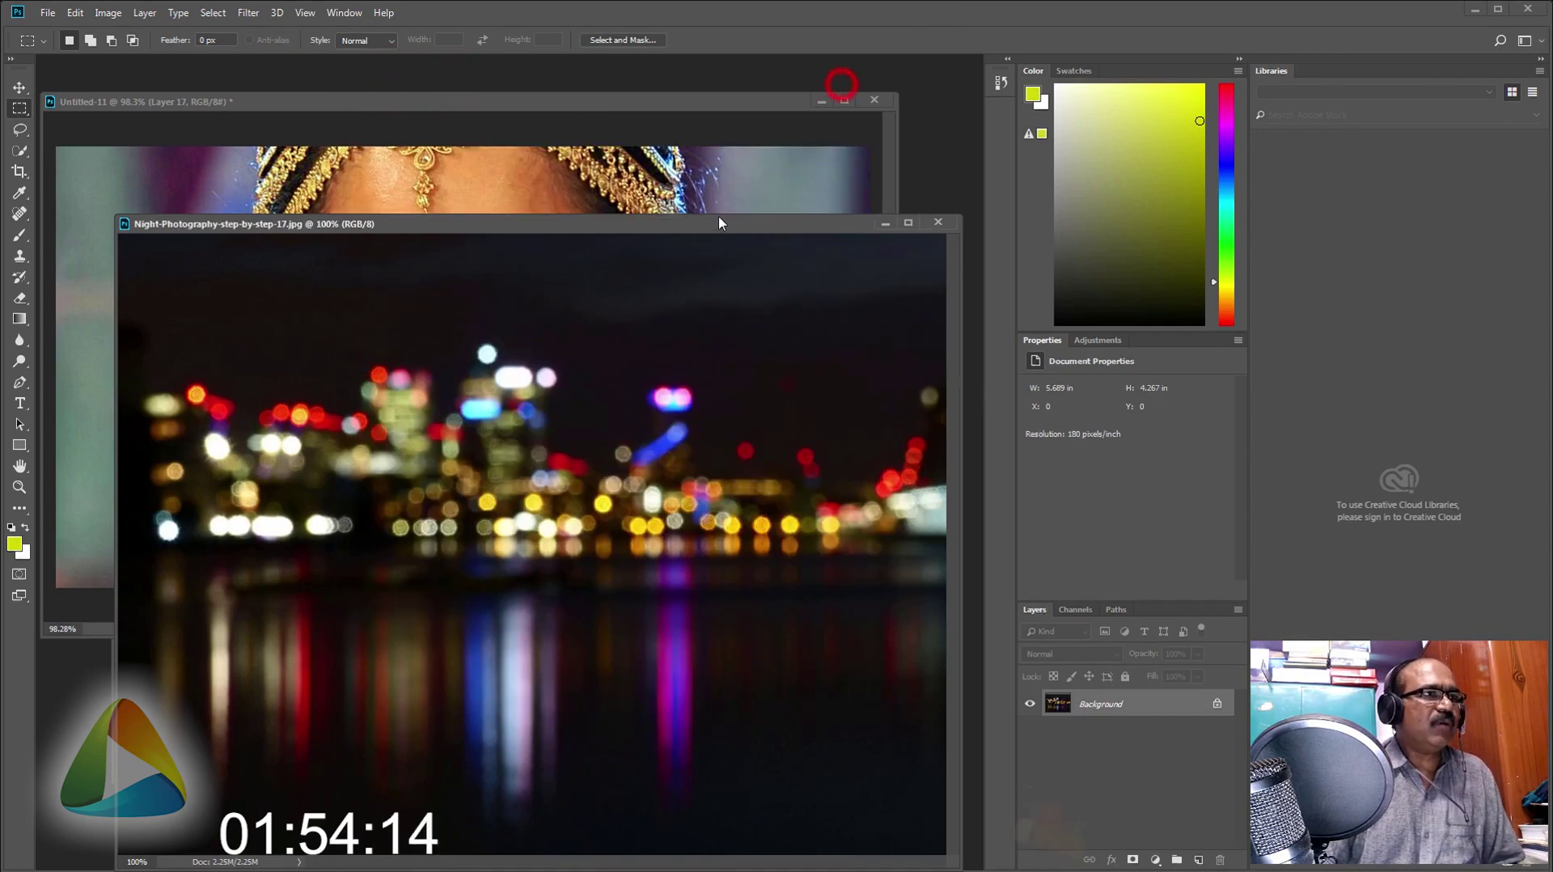
left_click_drag(716, 229, 668, 173)
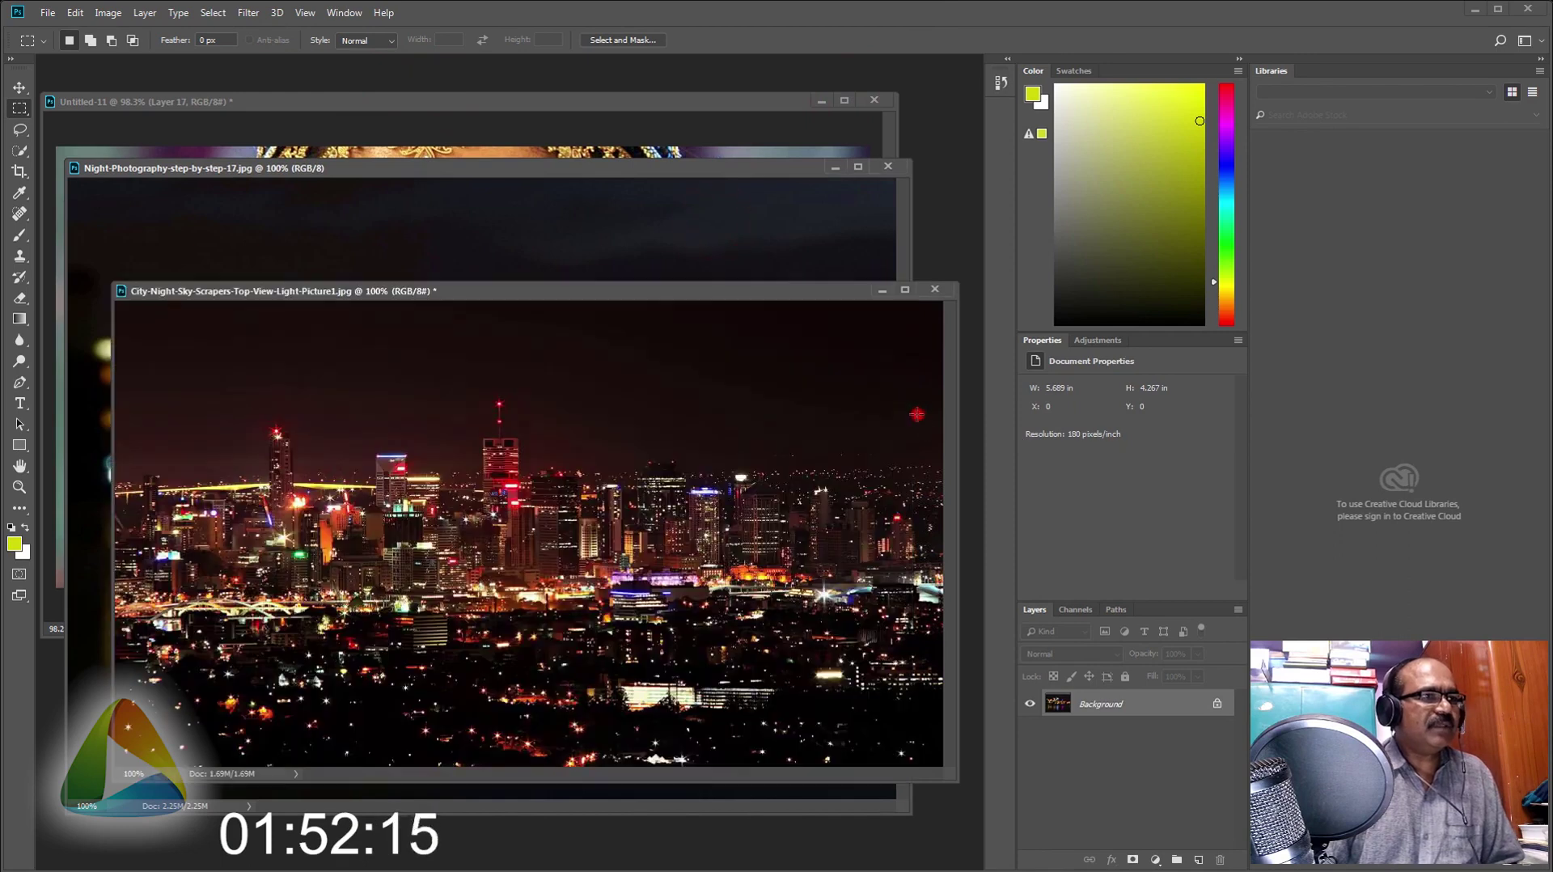
left_click_drag(638, 293, 628, 332)
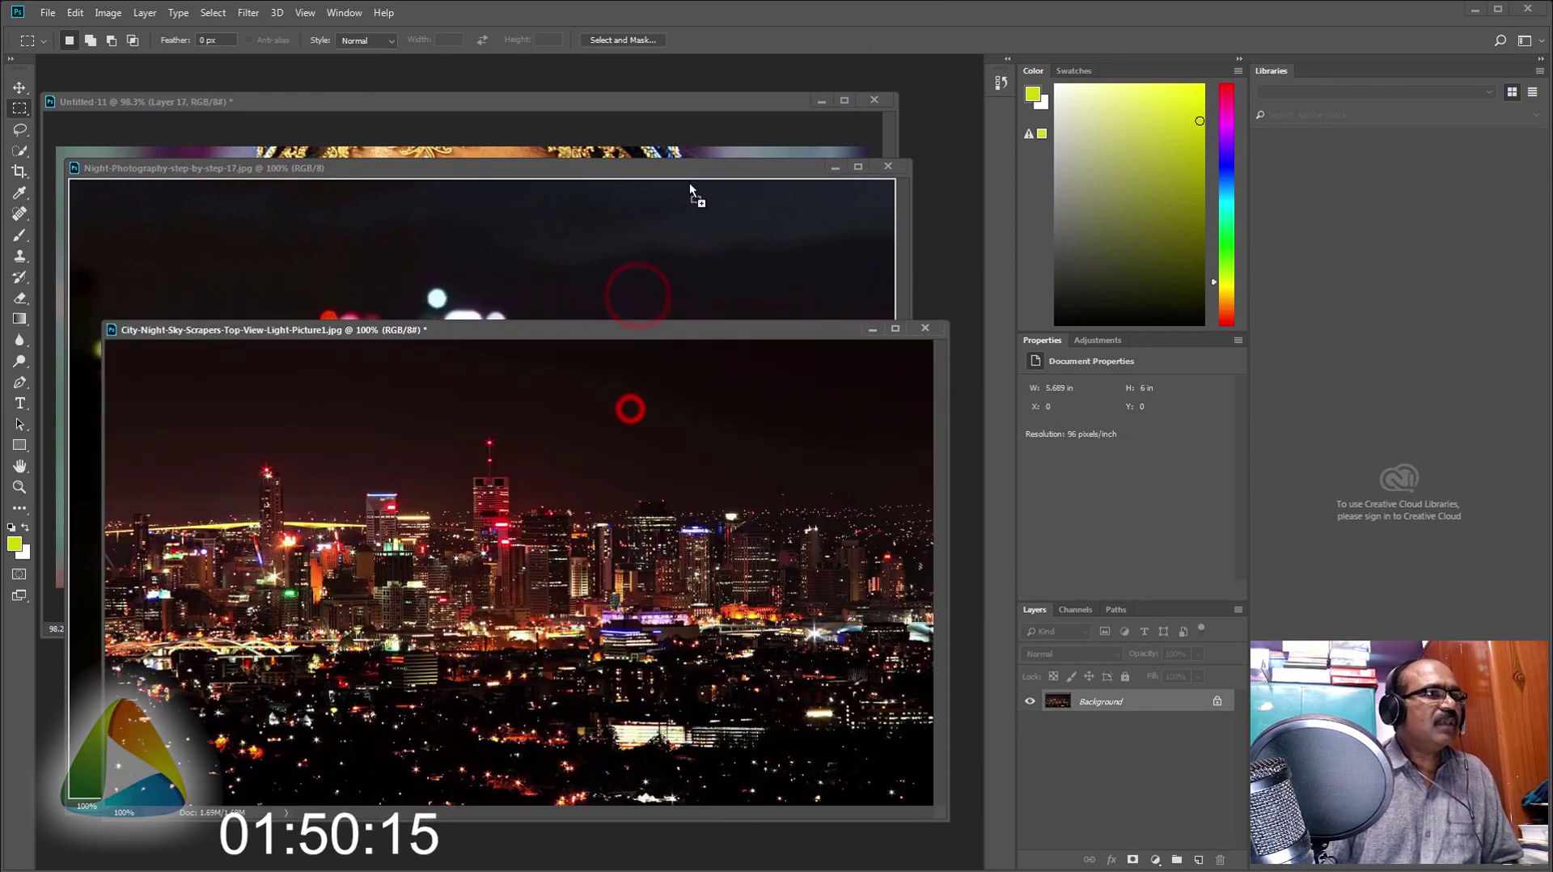
Copy the city photo into Untitled-11 as Layer 21 and fit it to the canvas
left_click_drag(690, 194, 690, 253)
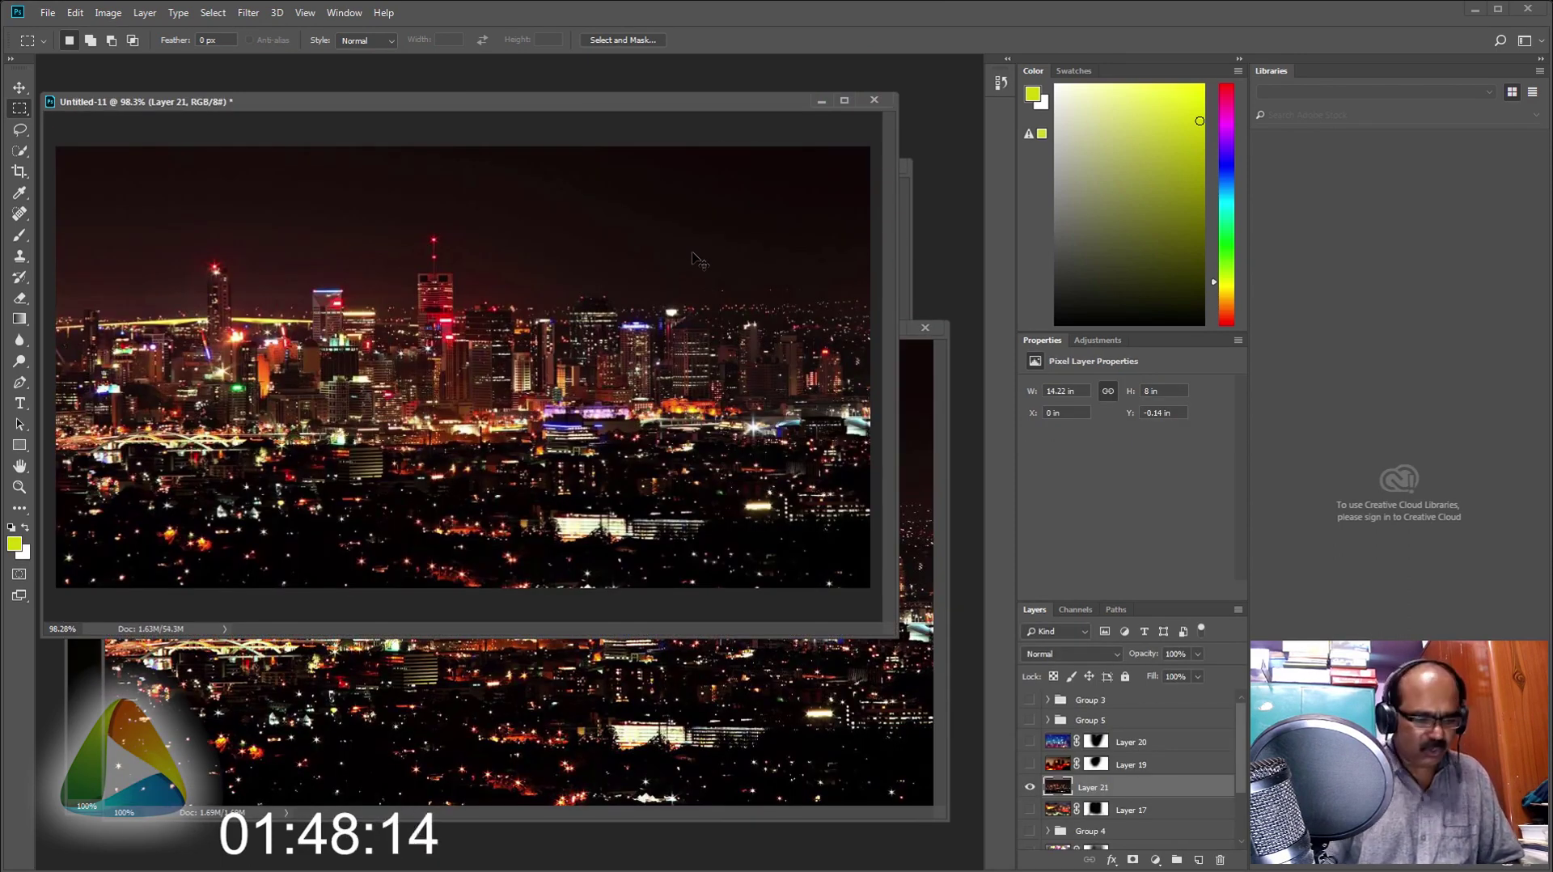
key("ctrl+0")
key("ctrl+t")
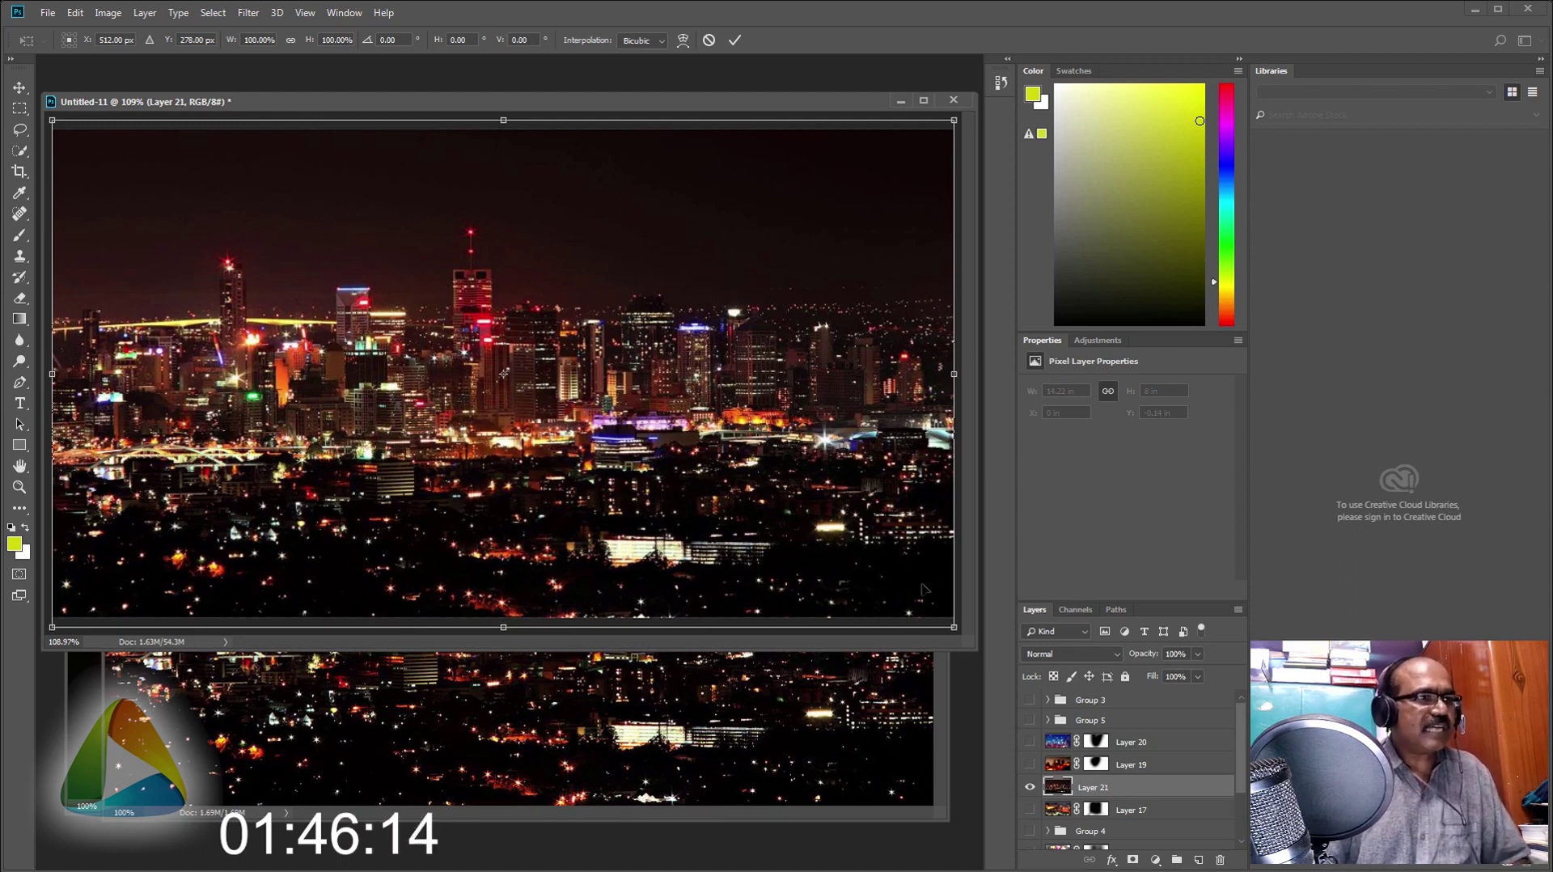
left_click_drag(977, 650, 1024, 704)
key("Return")
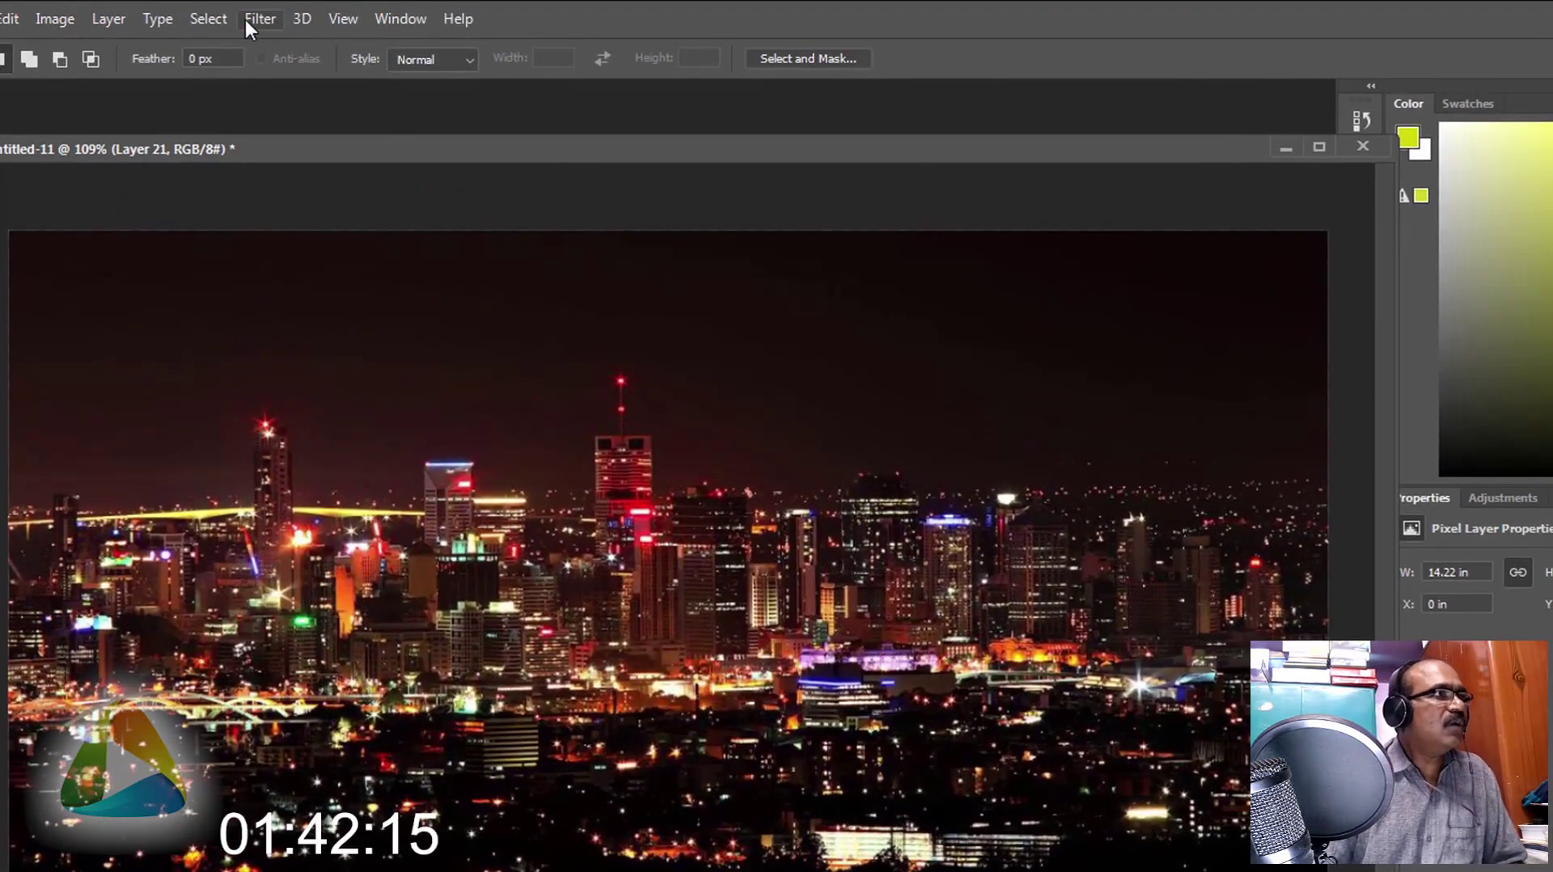
Apply Blur Gallery's Field Blur to Layer 21 and toggle its preview to compare
left_click(252, 18)
left_click(293, 308)
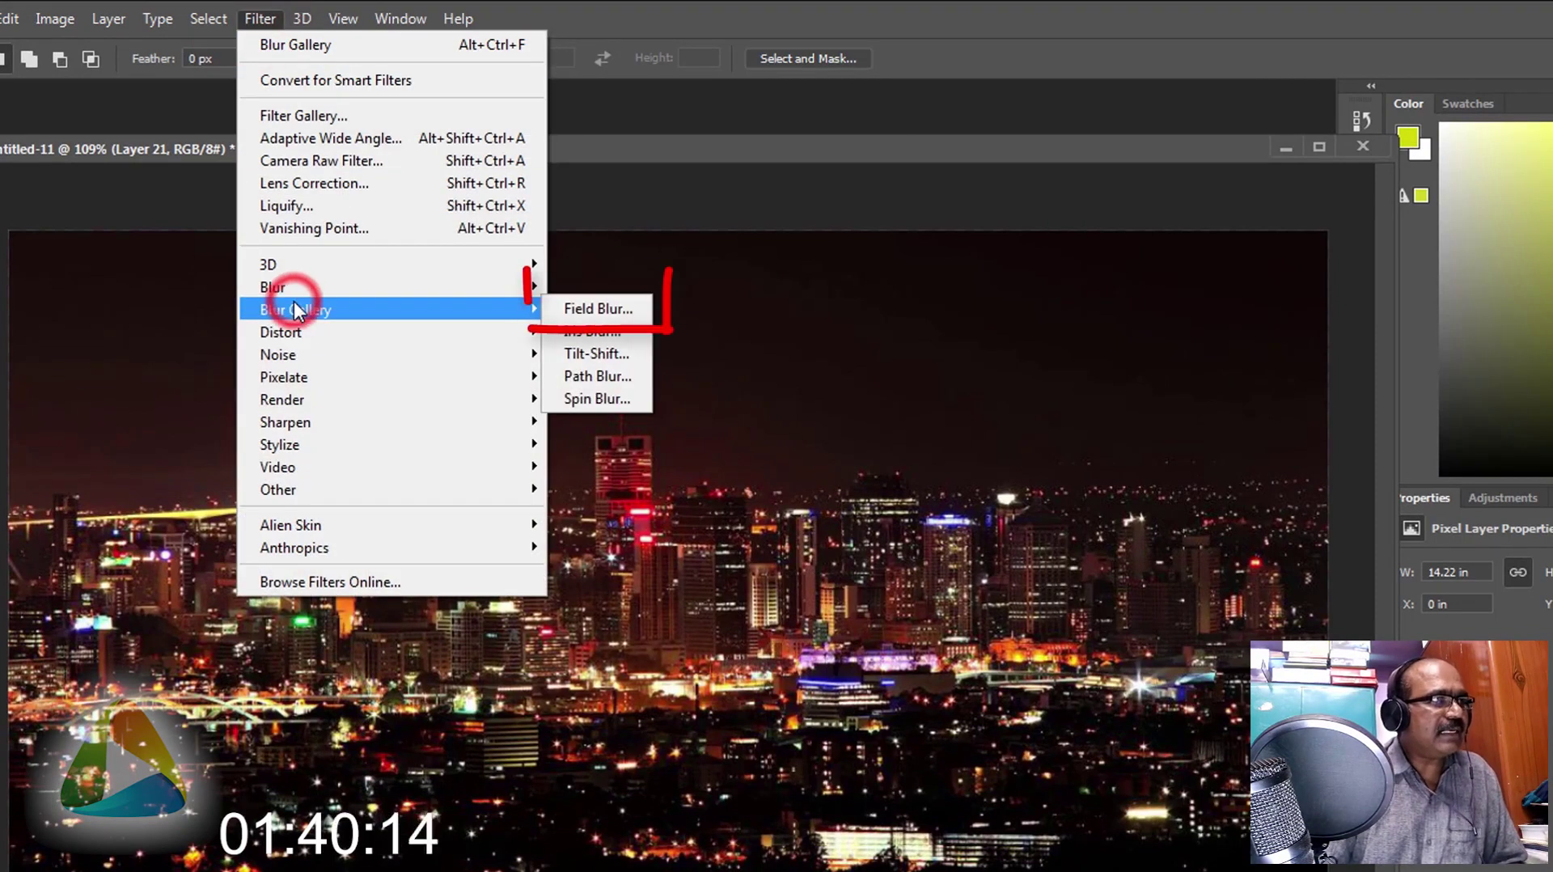
left_click(583, 308)
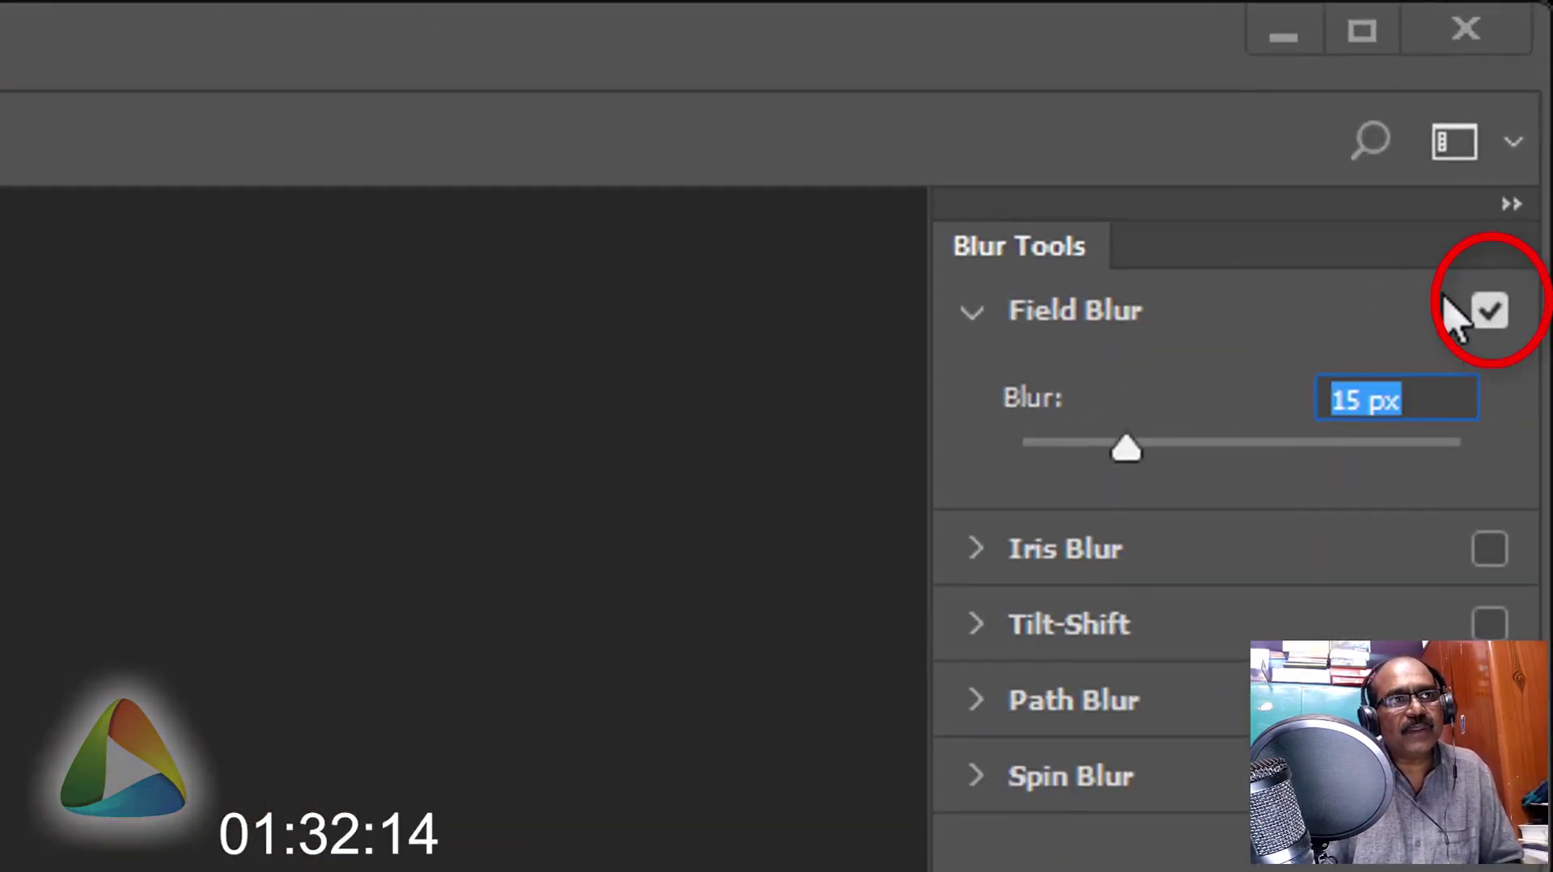
left_click(1491, 314)
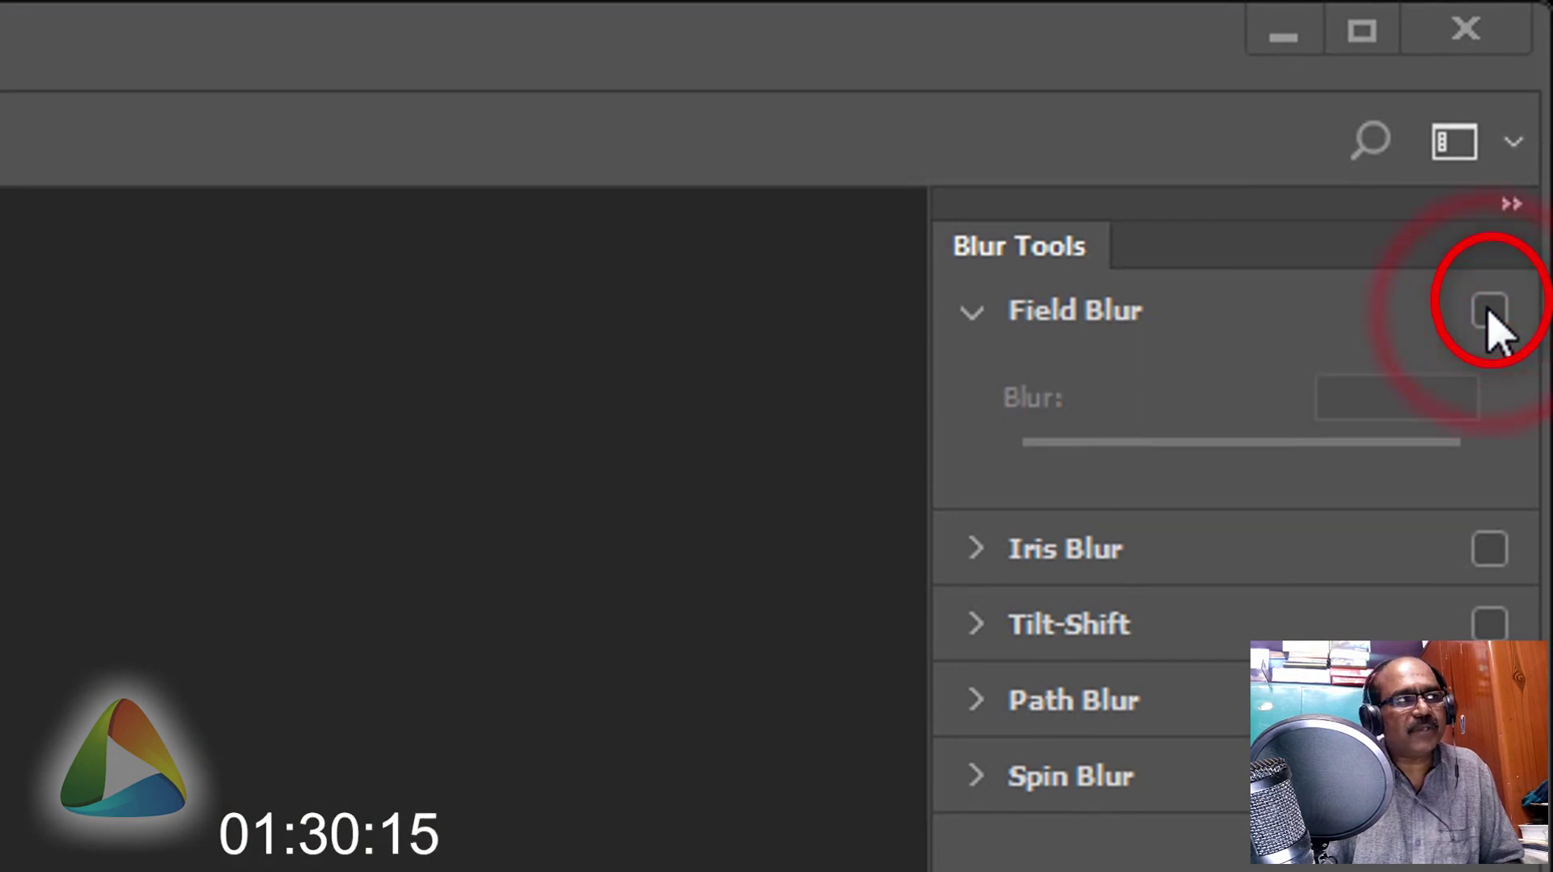
left_click(1492, 317)
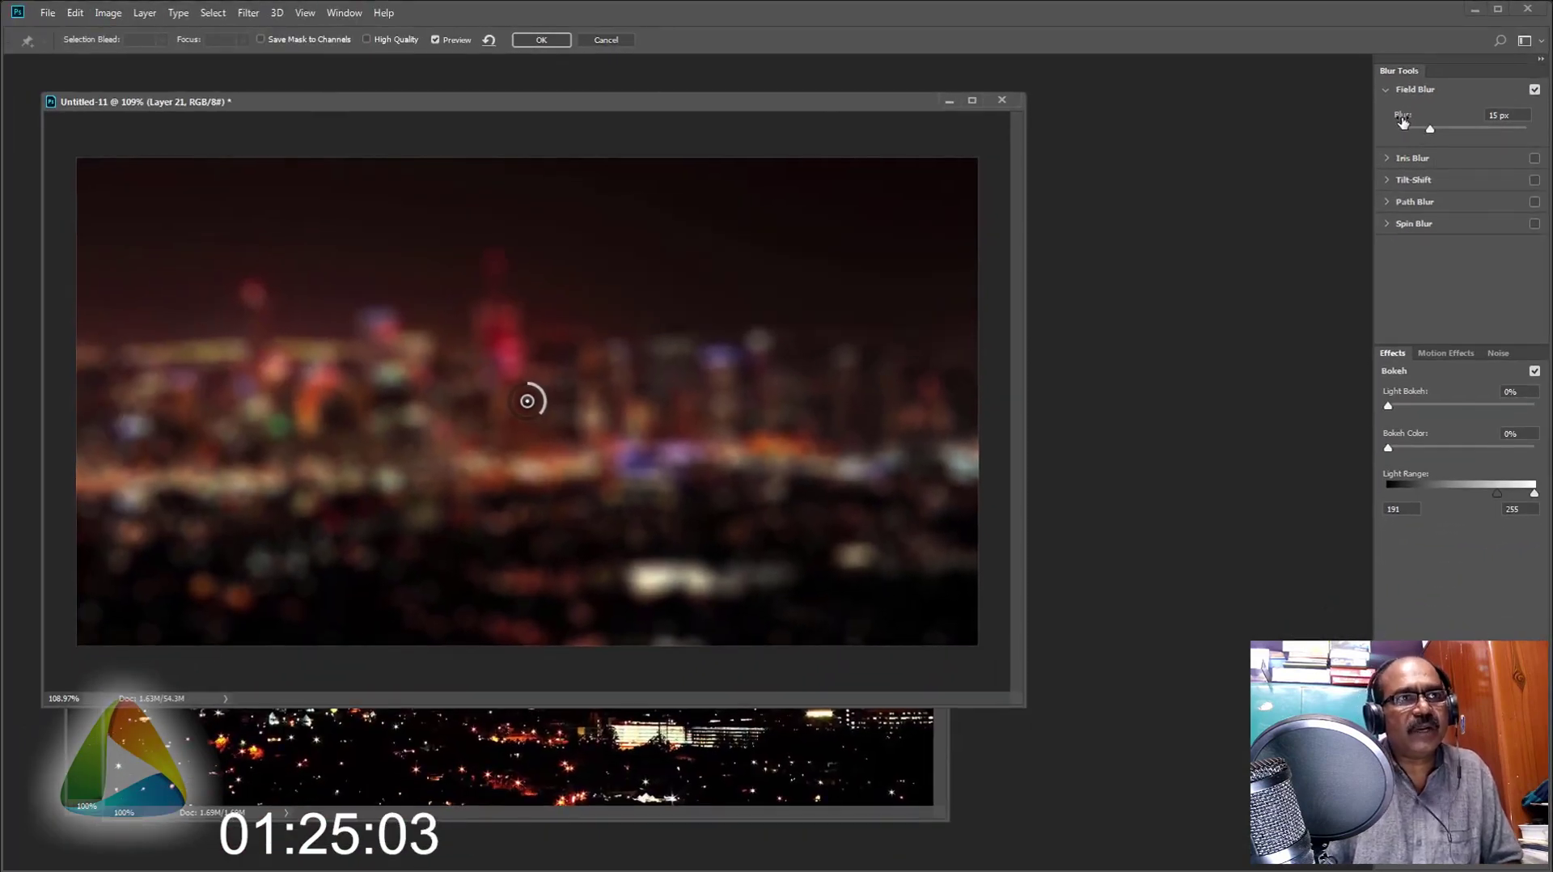
Set the Field Blur to 31 px, boost Light Bokeh and Bokeh Color, narrow Light Range, and commit
left_click_drag(1403, 122, 1420, 122)
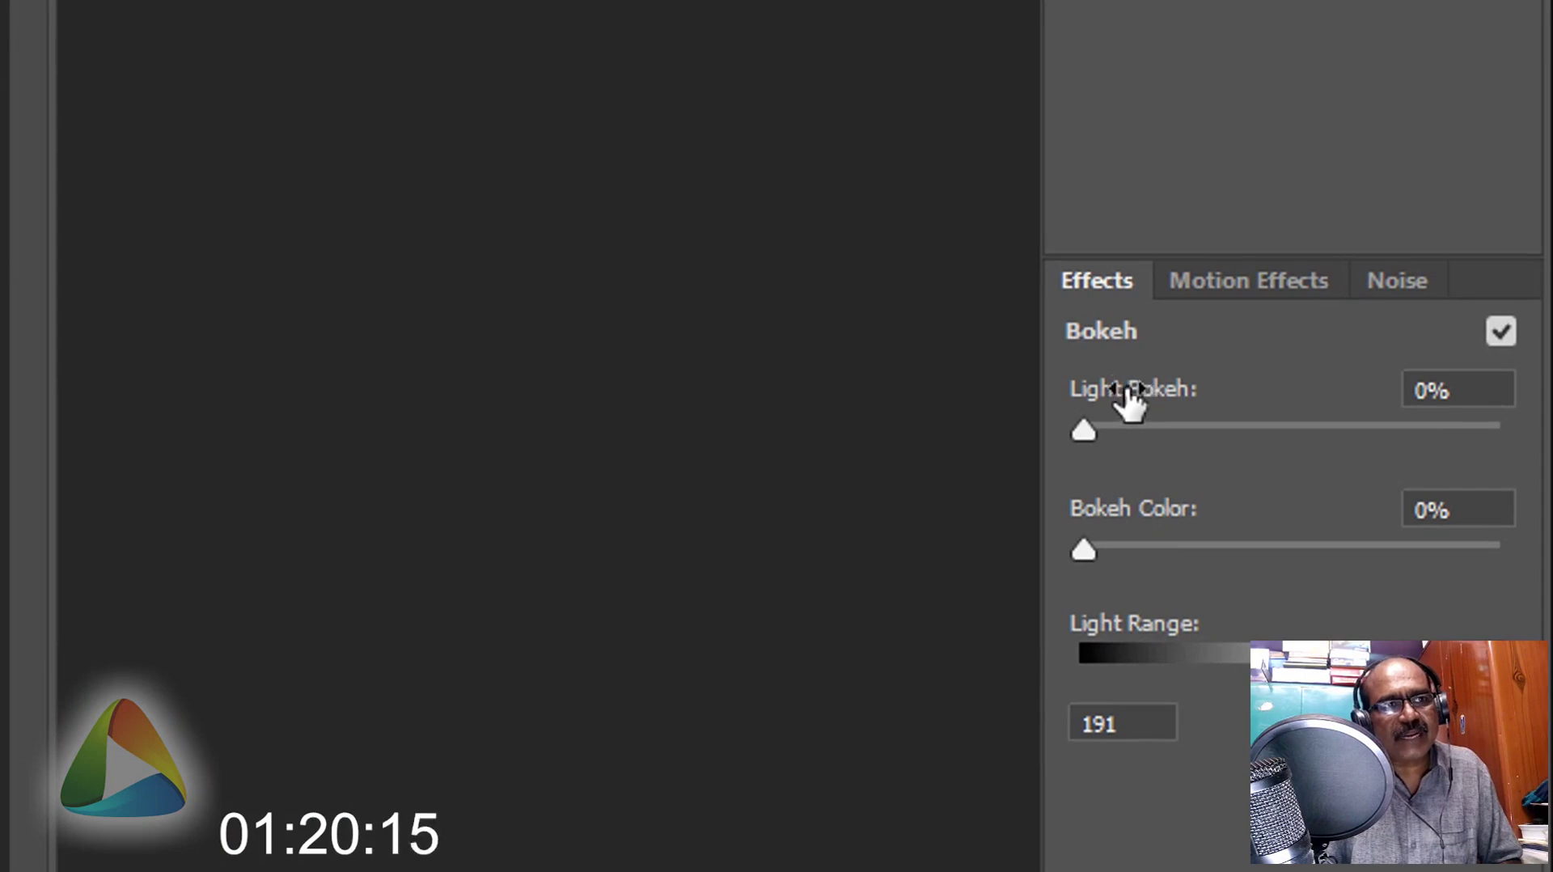
mouse_move(1130, 396)
left_mouse_down()
mouse_move(1414, 398)
mouse_move(1432, 437)
mouse_move(1456, 434)
left_mouse_up()
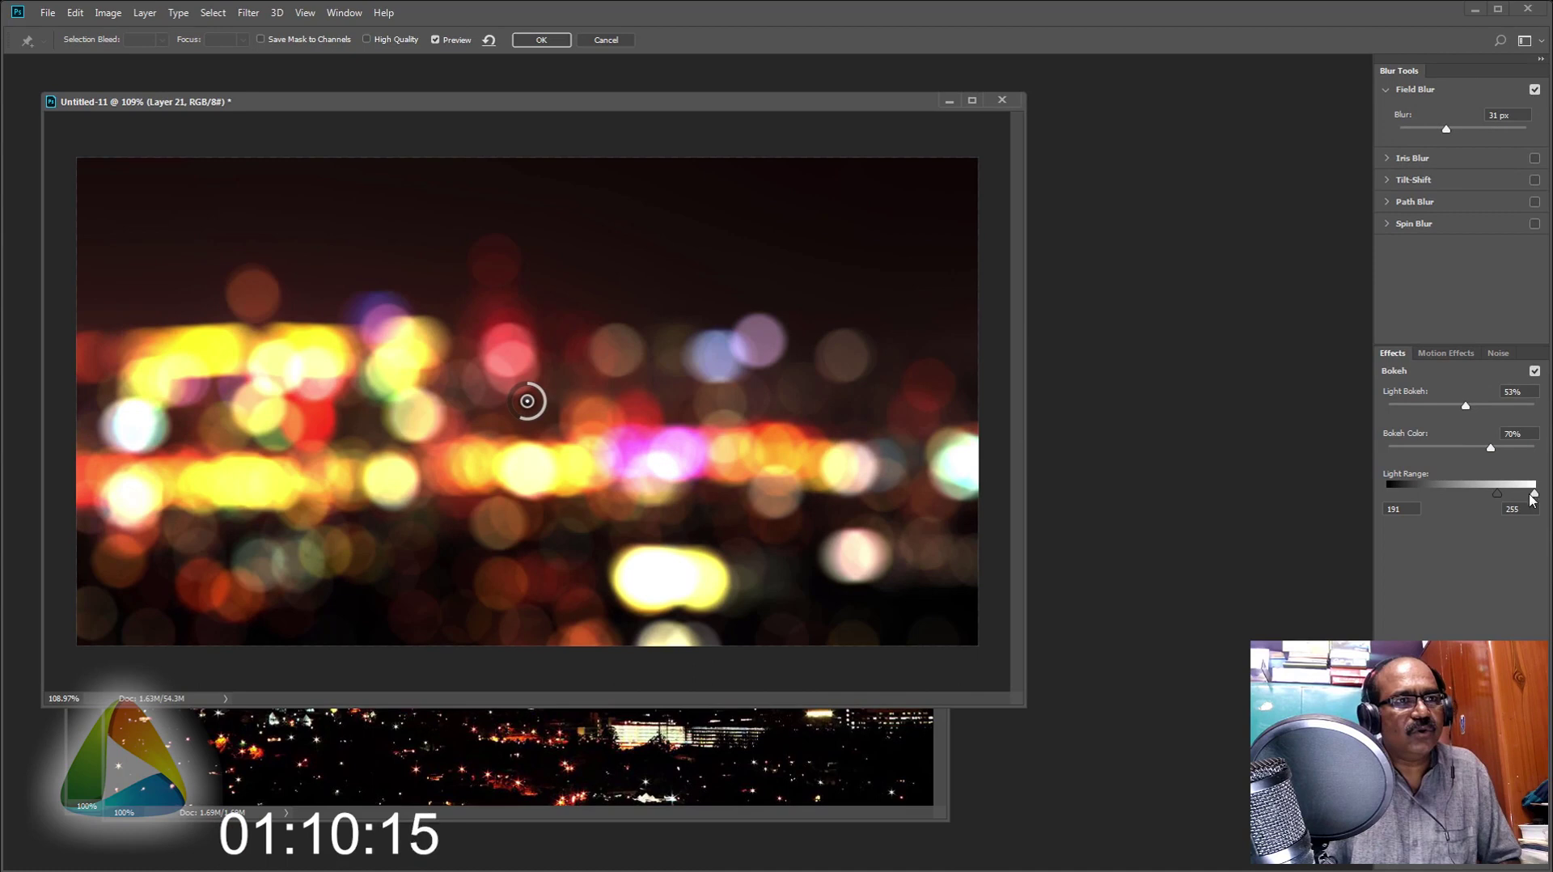
left_click_drag(1535, 493, 1503, 494)
left_click(1489, 448)
left_click_drag(1466, 405, 1479, 405)
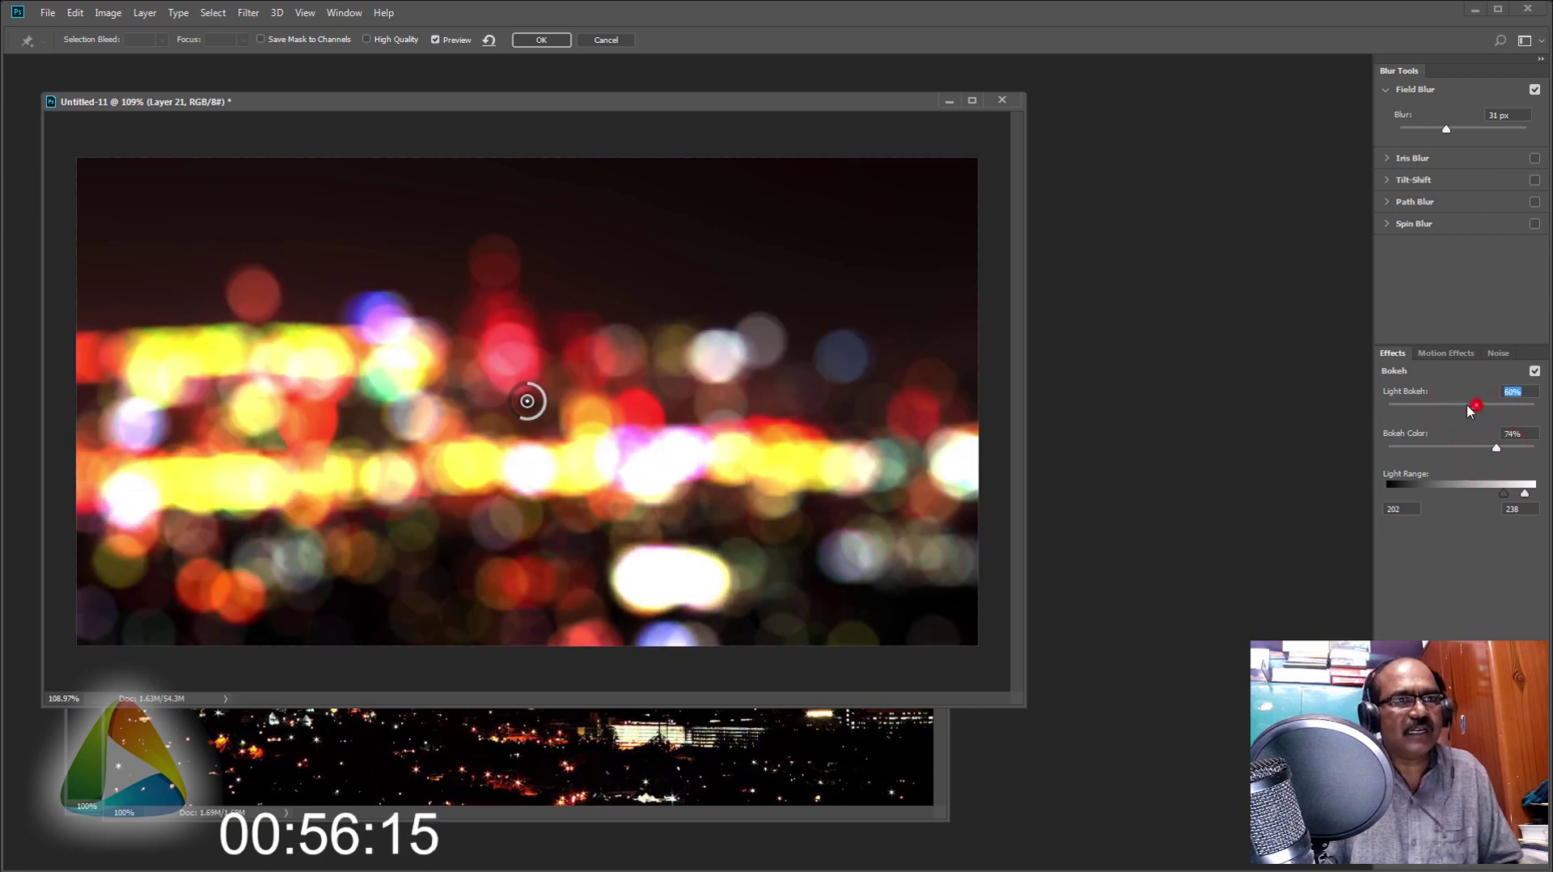
left_click(530, 38)
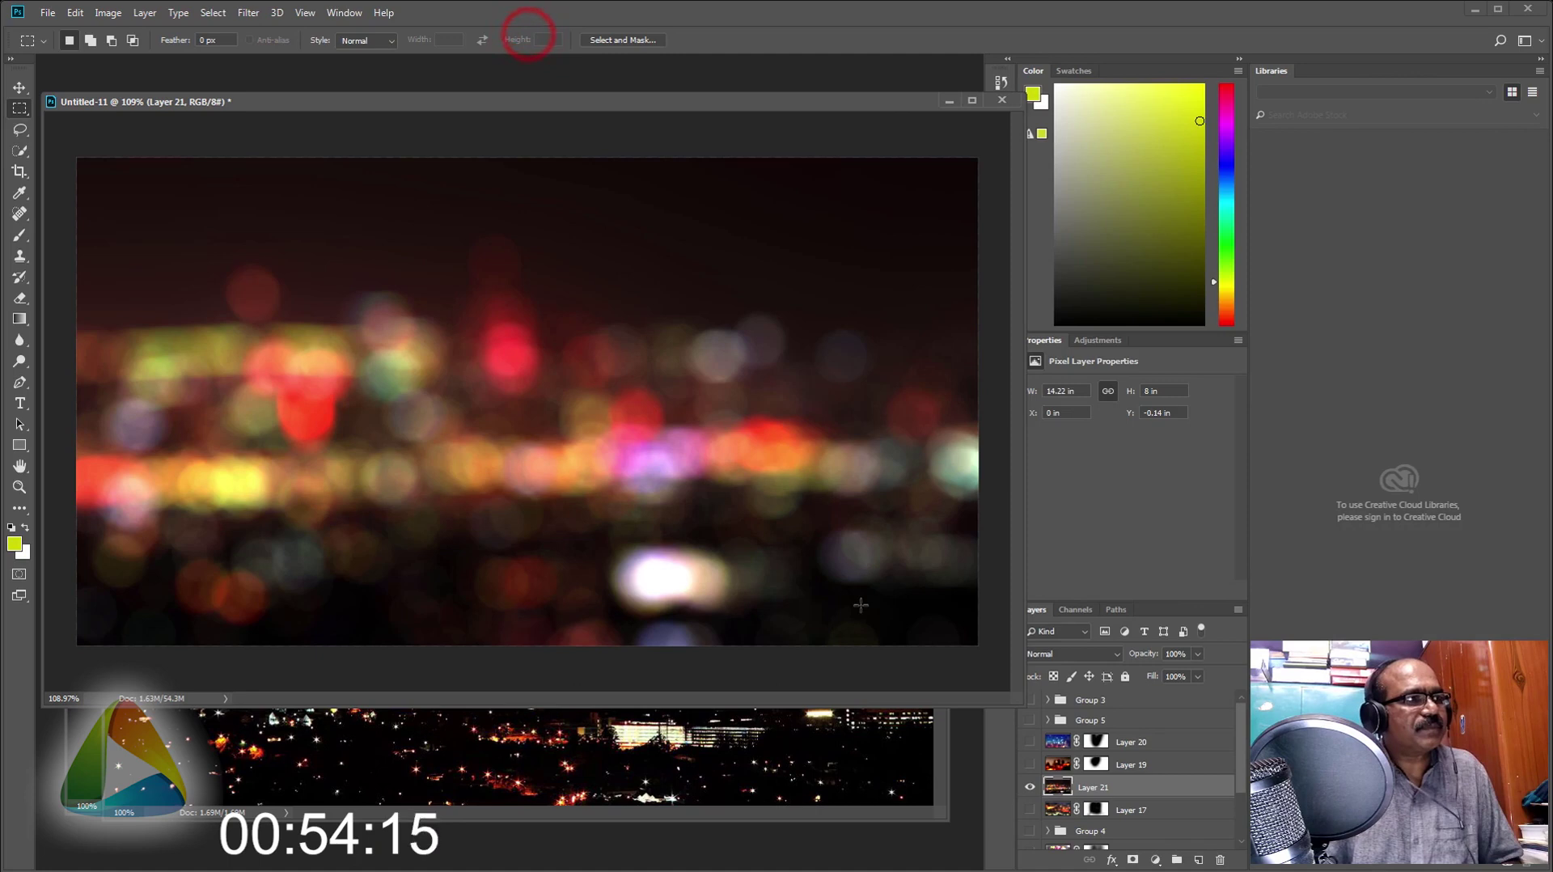
Set Layer 21's blend mode to Screen
right_click(1118, 790)
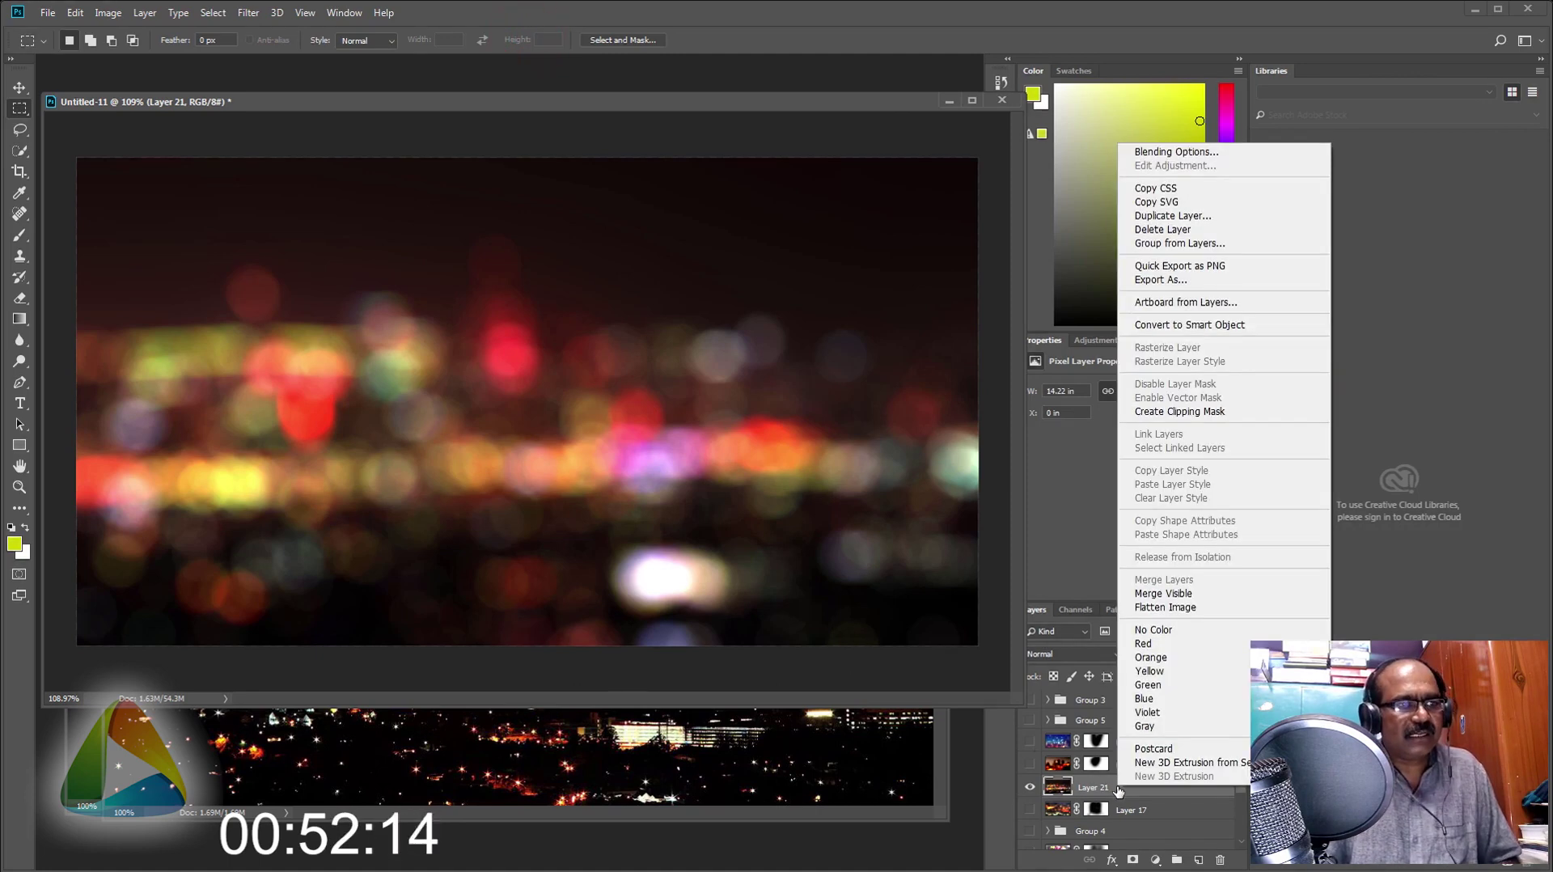
left_click(1079, 652)
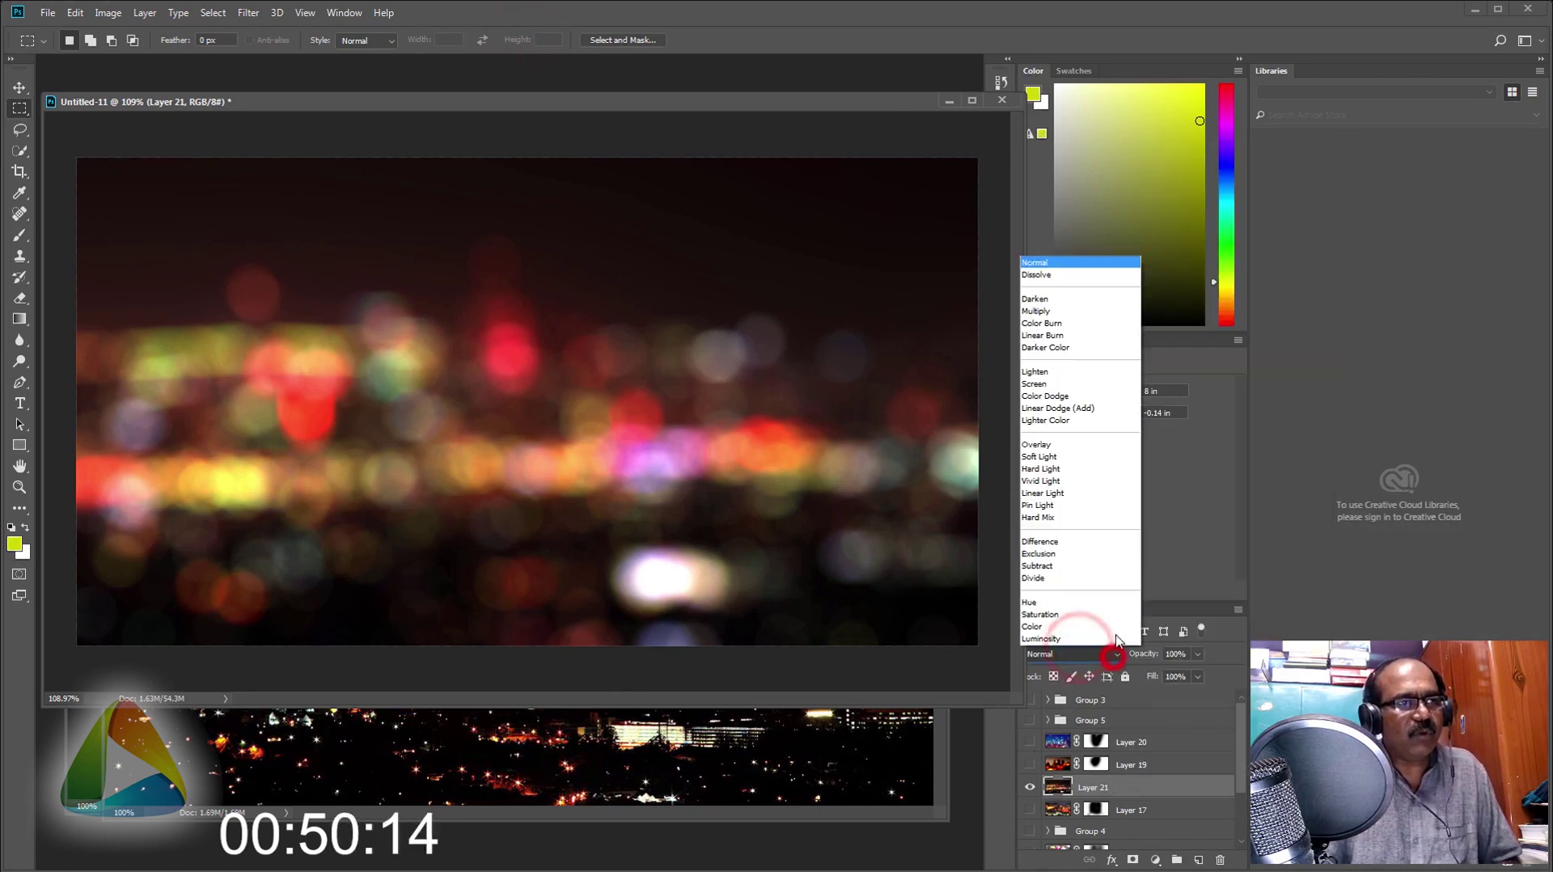
left_click(1052, 384)
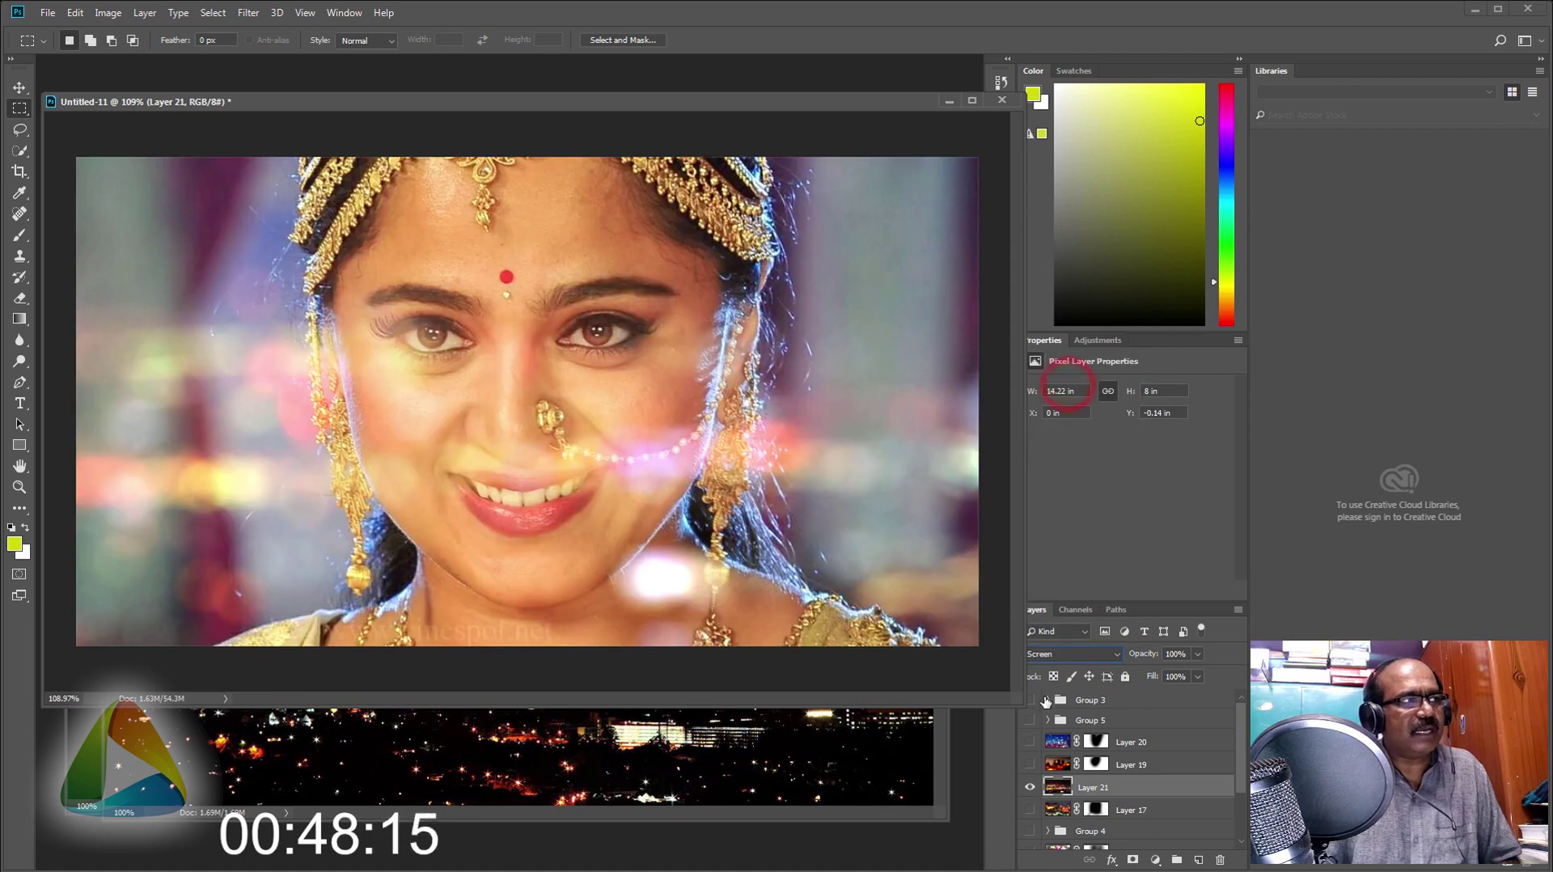
left_click_drag(1027, 708, 1009, 768)
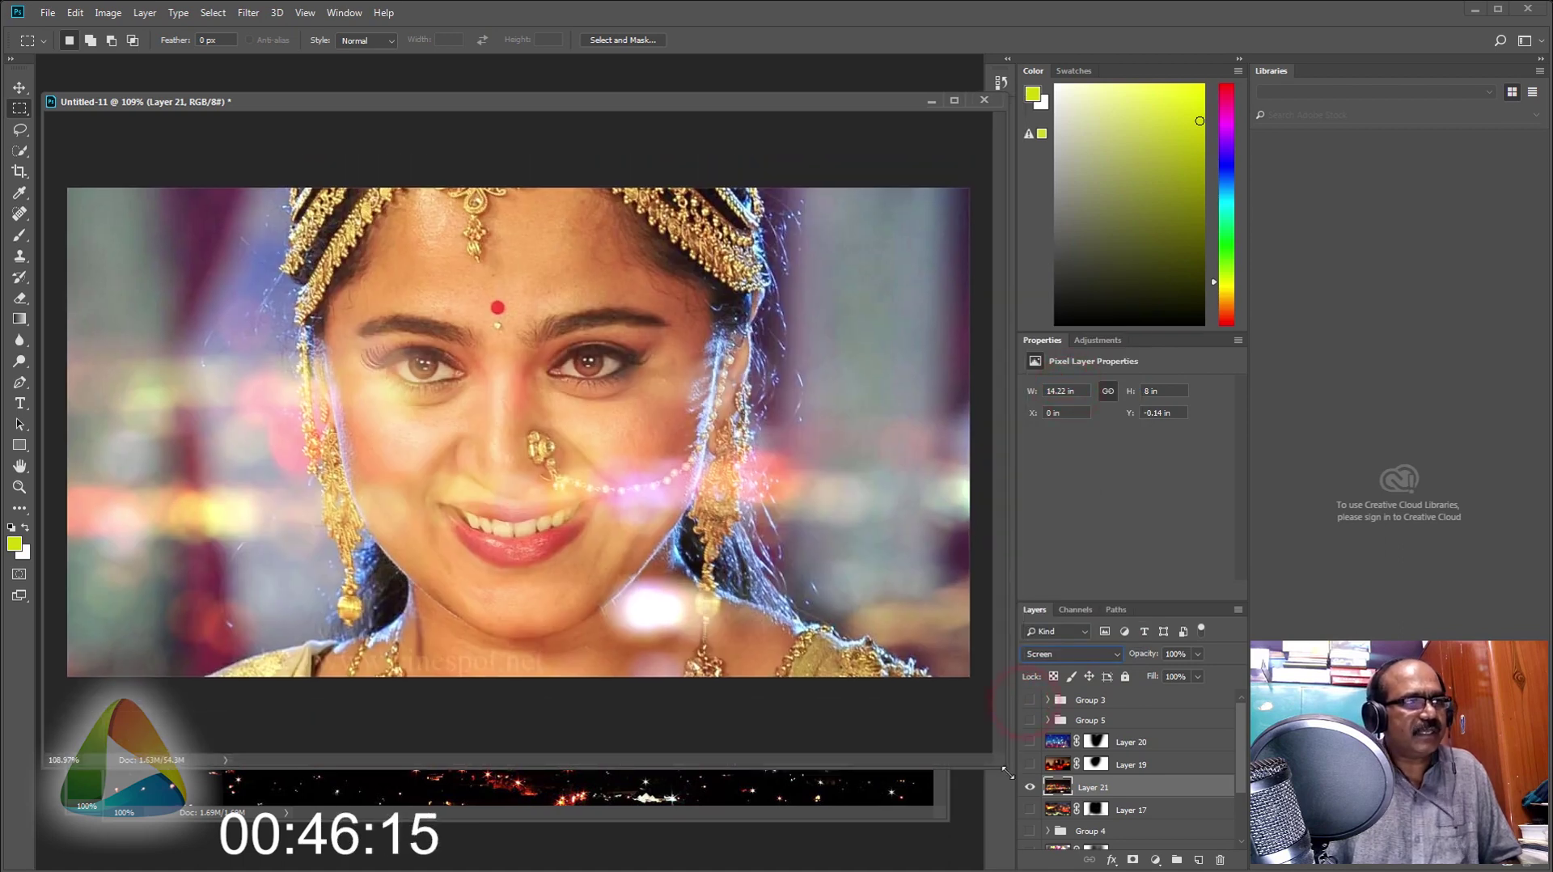
Add a layer mask to Layer 21 and paint black over the face
left_click(1133, 860)
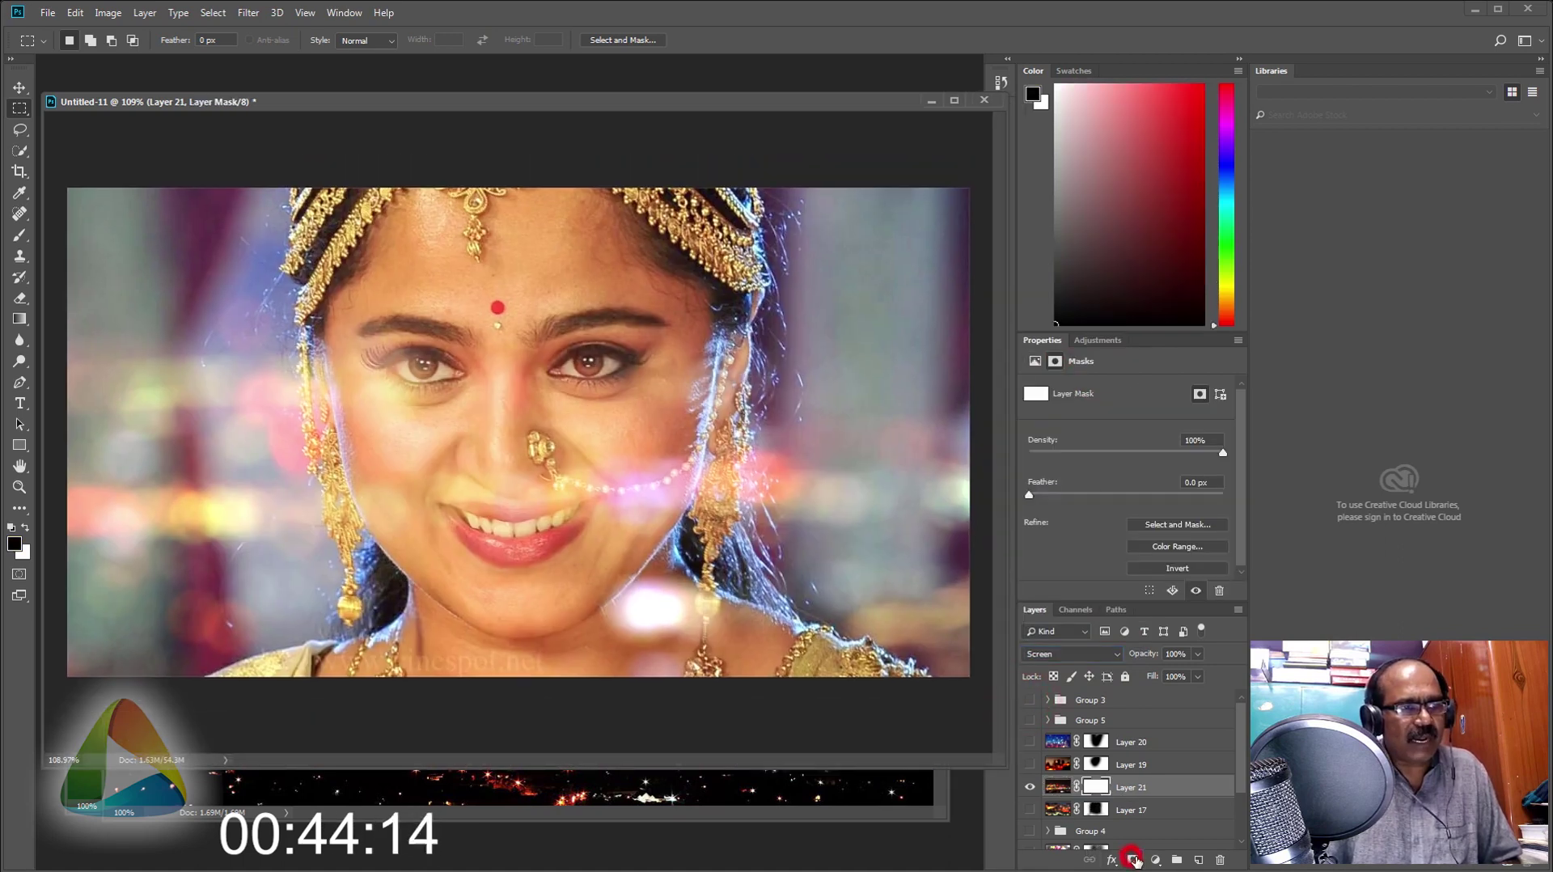
key("b")
mouse_move(433, 347)
left_mouse_down()
mouse_move(587, 300)
mouse_move(537, 555)
mouse_move(451, 659)
mouse_move(537, 657)
left_mouse_up()
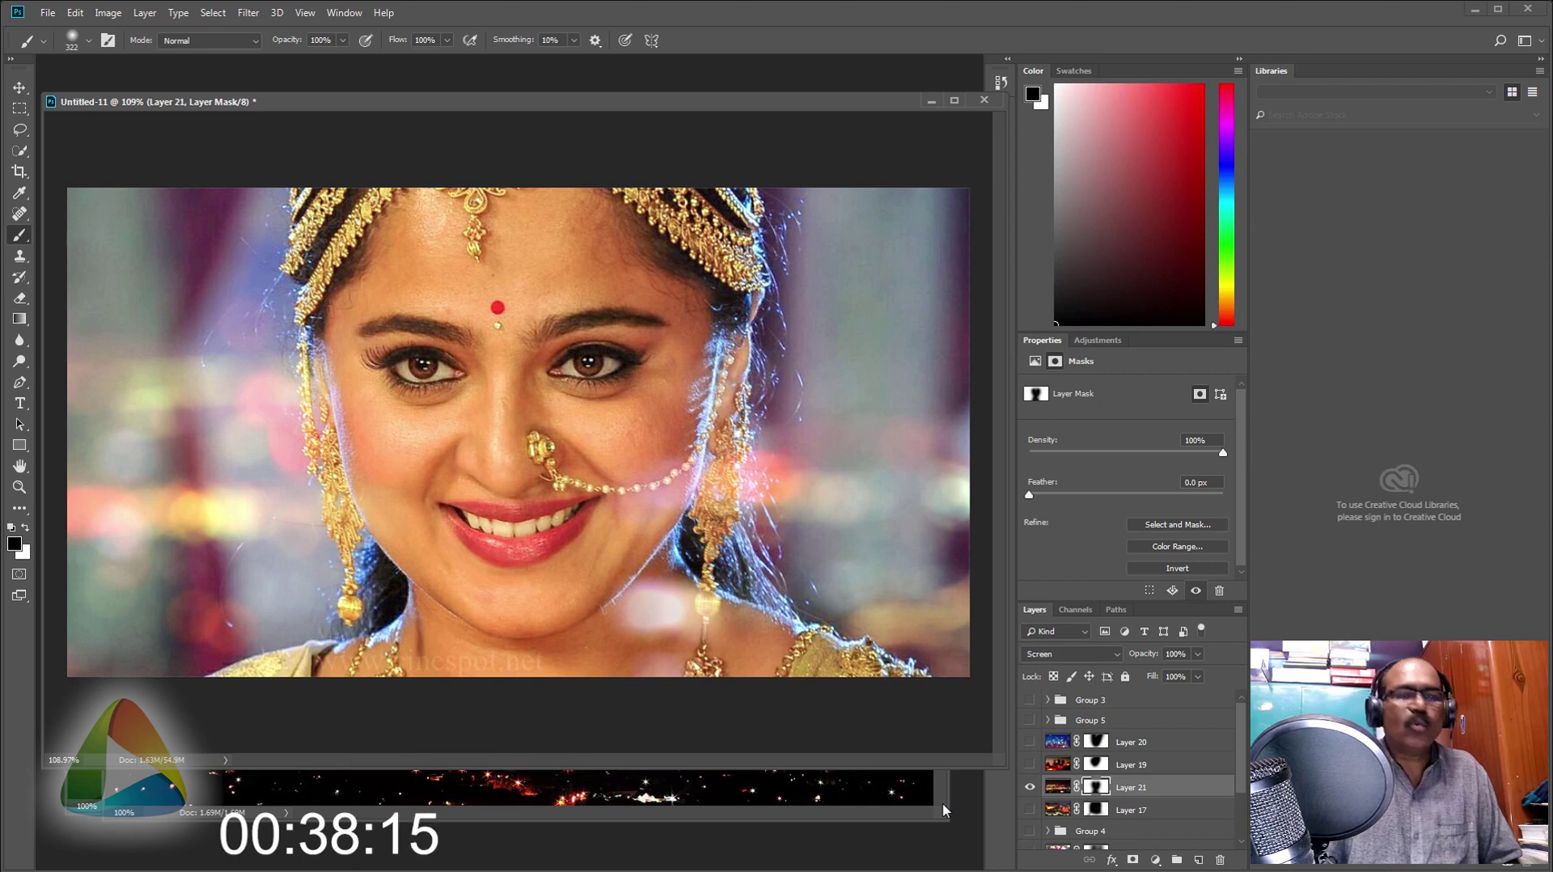